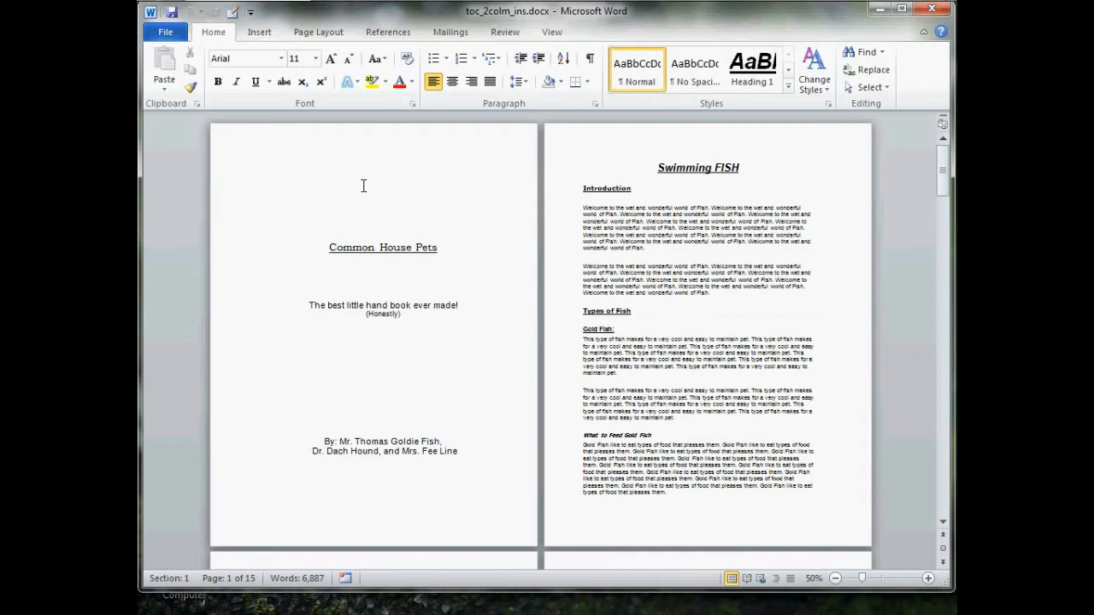
# Check the styles applied to the Swimming FISH, Introduction and Gold Fish headings.
pyautogui.click(695, 174)
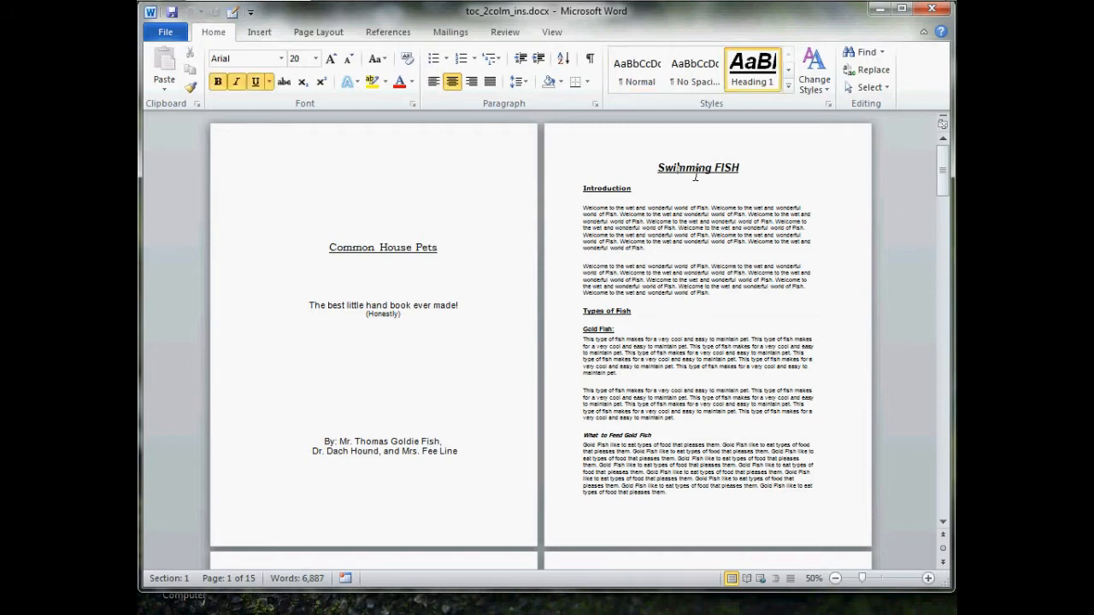
pyautogui.click(624, 195)
pyautogui.click(613, 329)
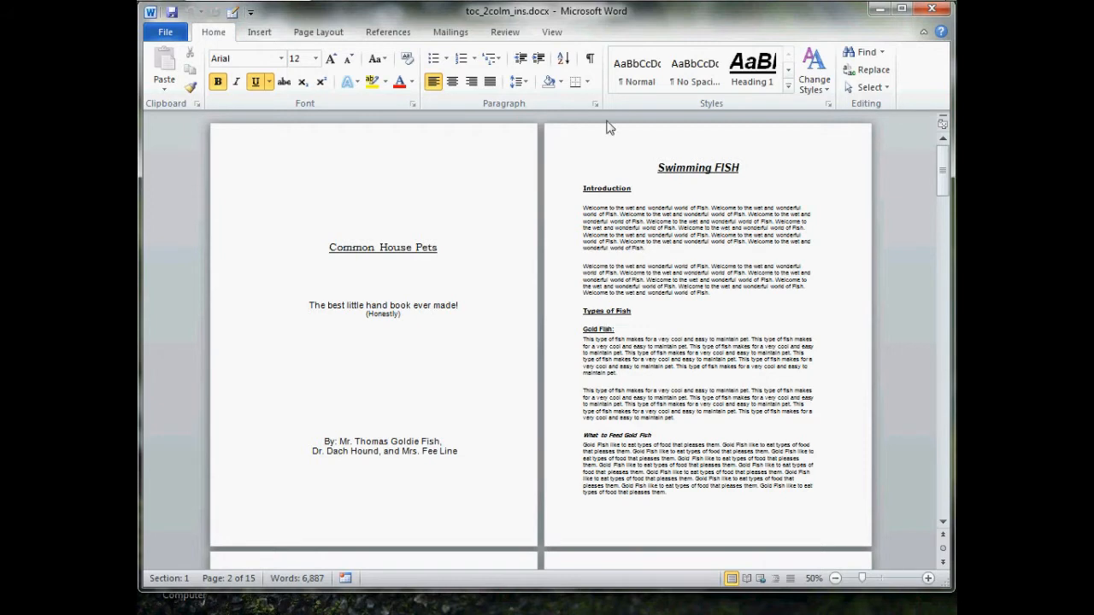
# Show the formatting marks and insert a Next Page section break in the blank lines below the authors on the cover page.
pyautogui.click(590, 59)
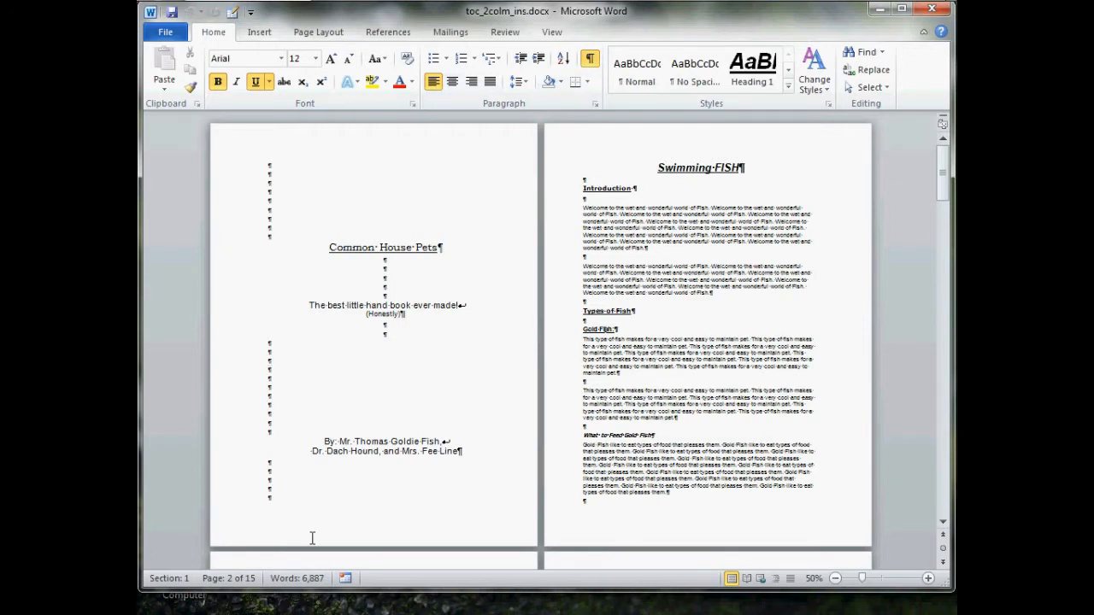
pyautogui.click(287, 491)
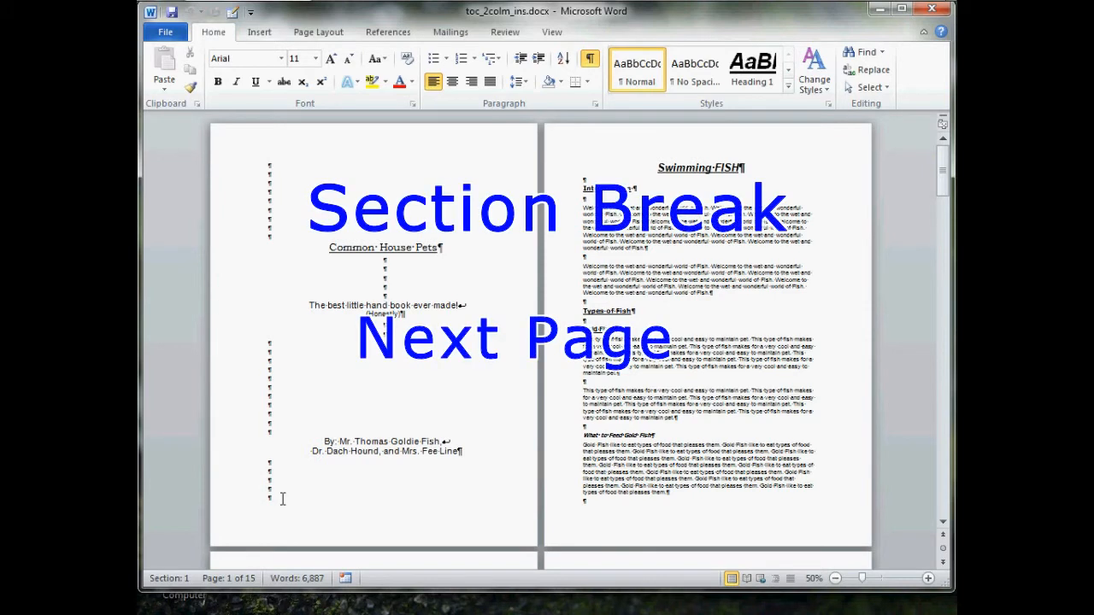
pyautogui.click(337, 38)
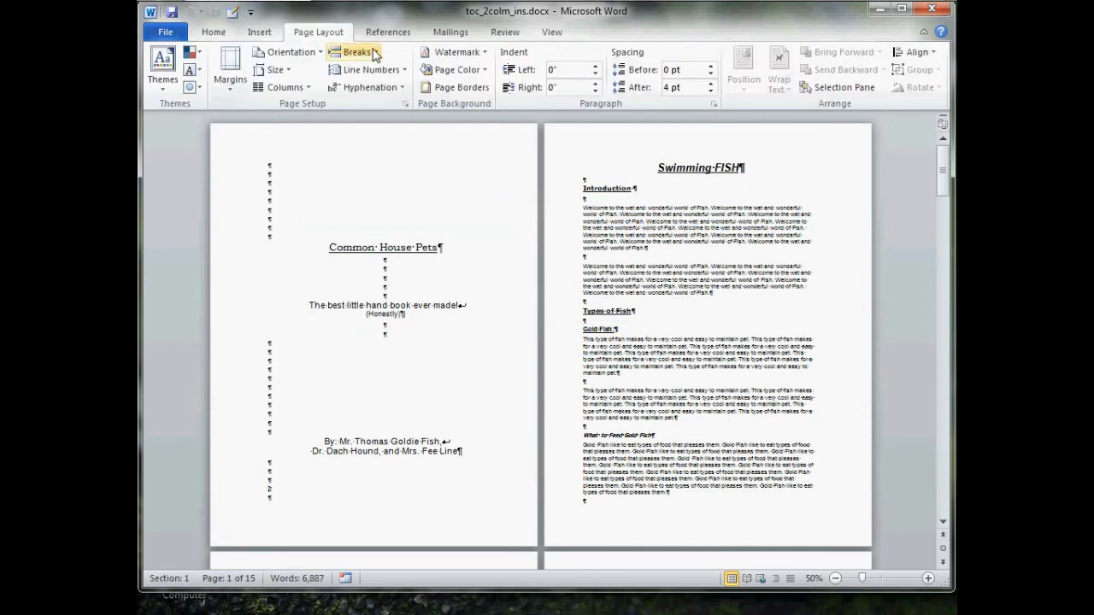
pyautogui.click(363, 52)
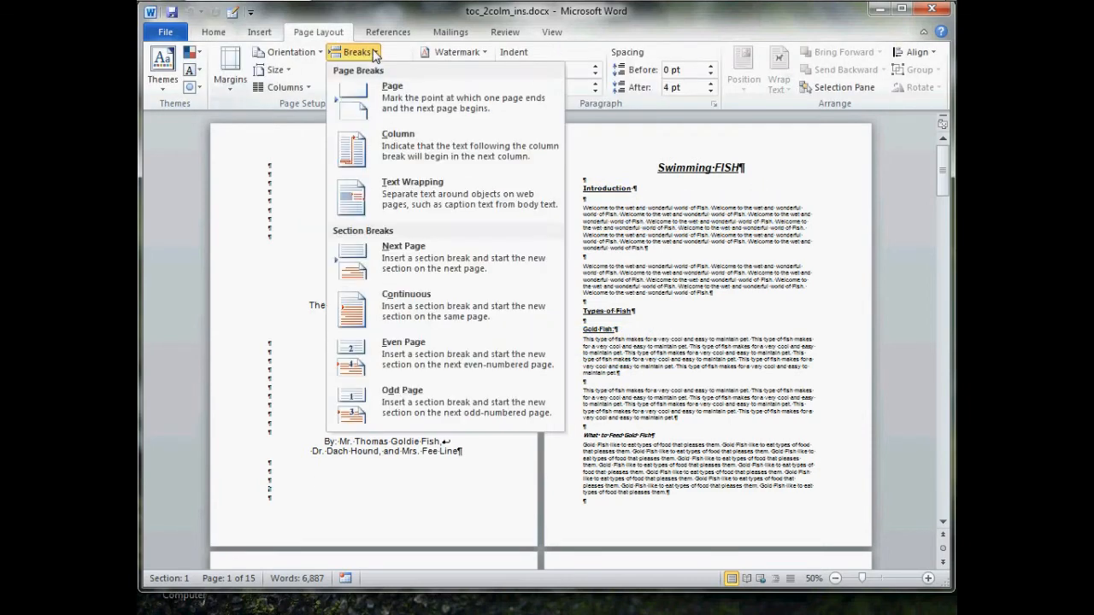
pyautogui.click(467, 259)
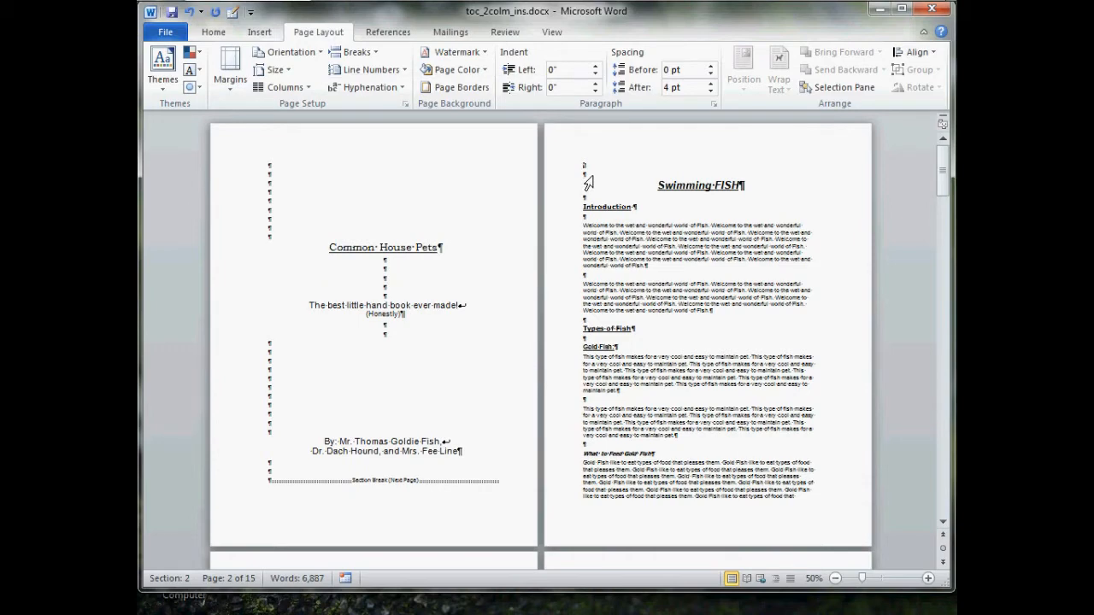
# Add blank paragraphs above the Swimming FISH heading and insert a Next Page section break there to create a separate contents page.
pyautogui.press('Return')
pyautogui.press('Return')
pyautogui.press('Return')
pyautogui.press('Return')
pyautogui.press('Return')
pyautogui.press('Return')
pyautogui.press('Return')
pyautogui.press('Return')
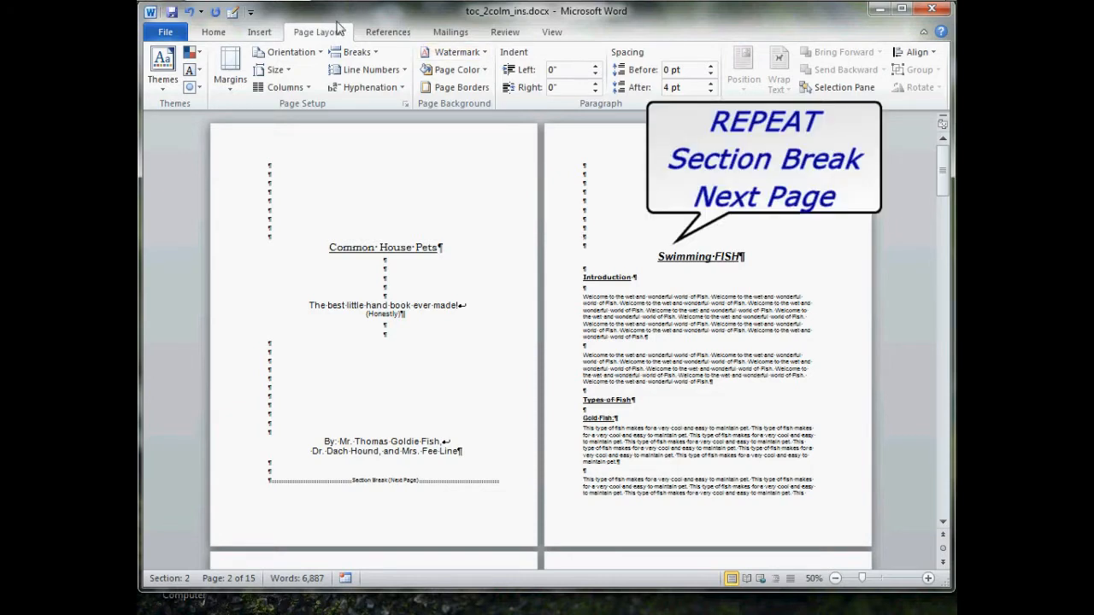
pyautogui.click(359, 52)
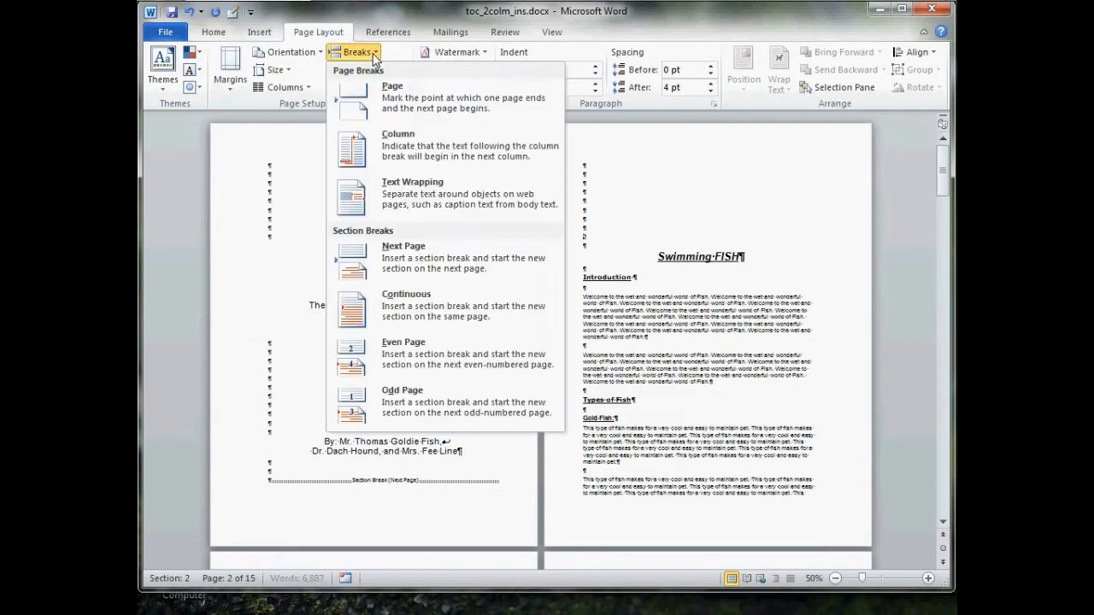
pyautogui.click(465, 255)
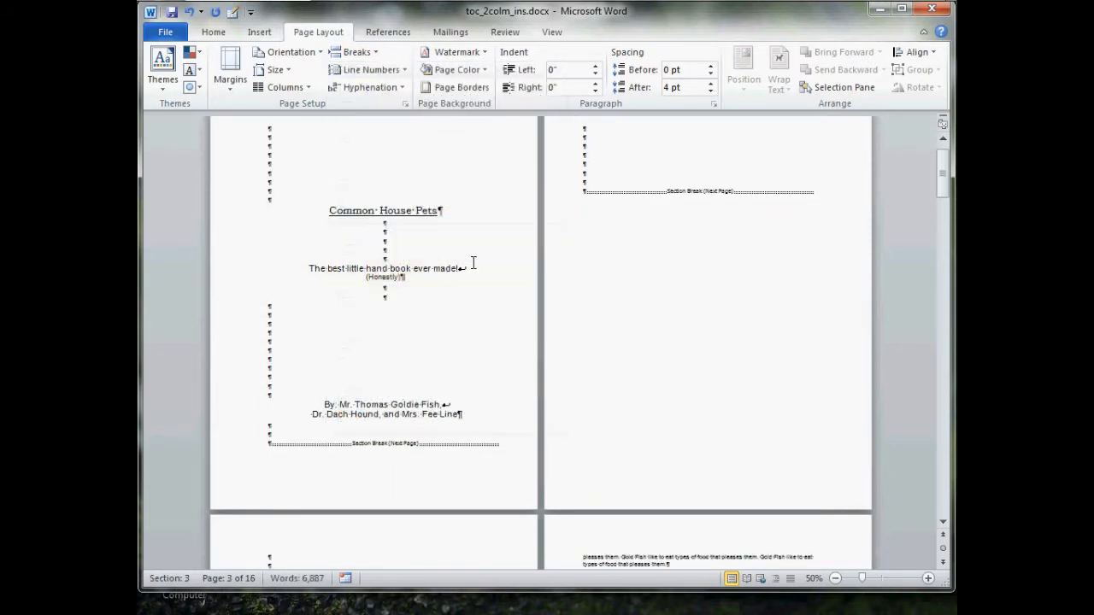
# Delete the two leftover blank paragraphs above the Swimming FISH heading.
pyautogui.scroll(-3, 473, 263)
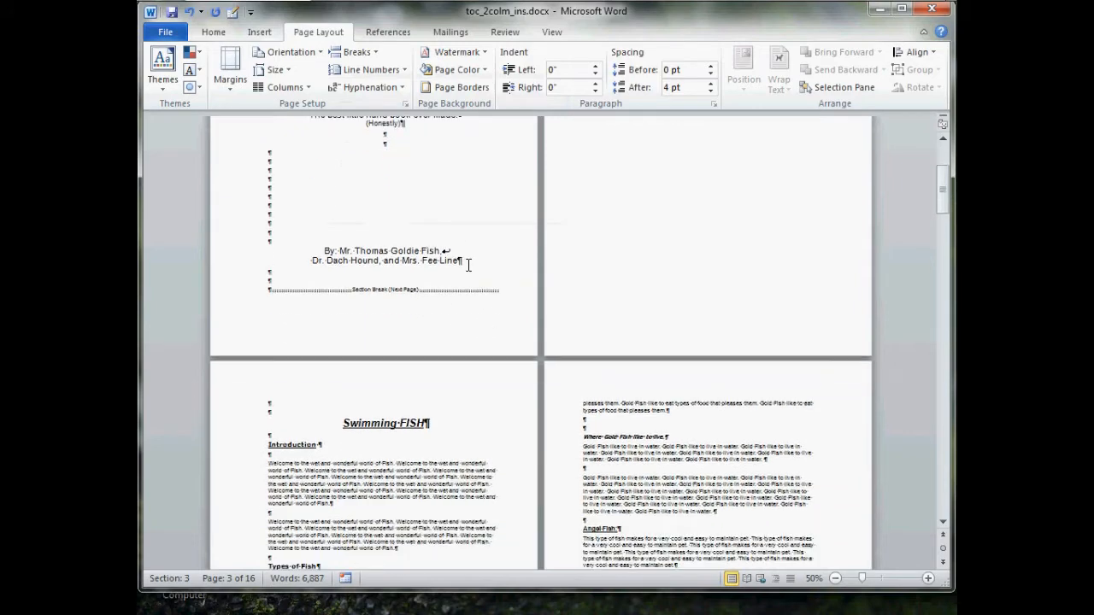
pyautogui.moveTo(262, 403); pyautogui.dragTo(263, 415)
pyautogui.press('Delete')
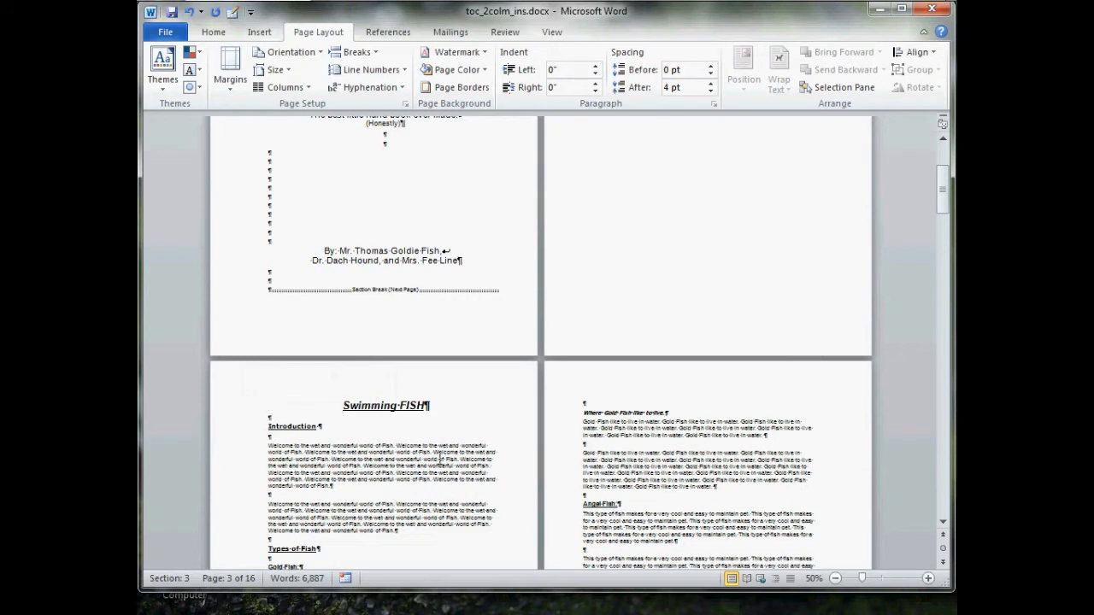
# Enter the title "Table of Contents" on the second line of the blank contents page and center it.
pyautogui.scroll(5, 453, 459)
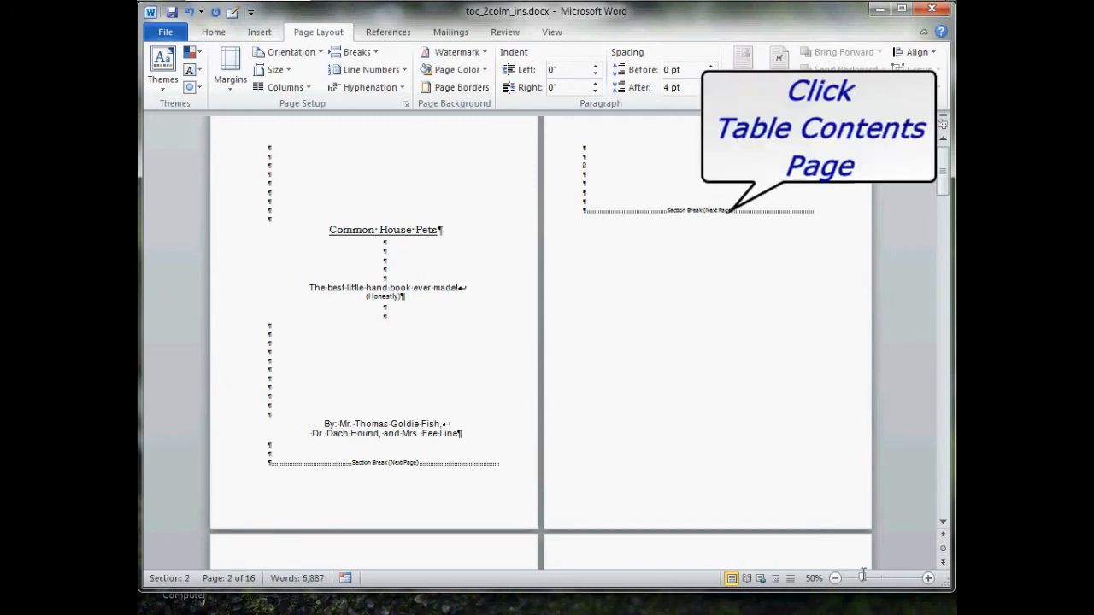
pyautogui.click(929, 580)
pyautogui.click(929, 579)
pyautogui.click(929, 580)
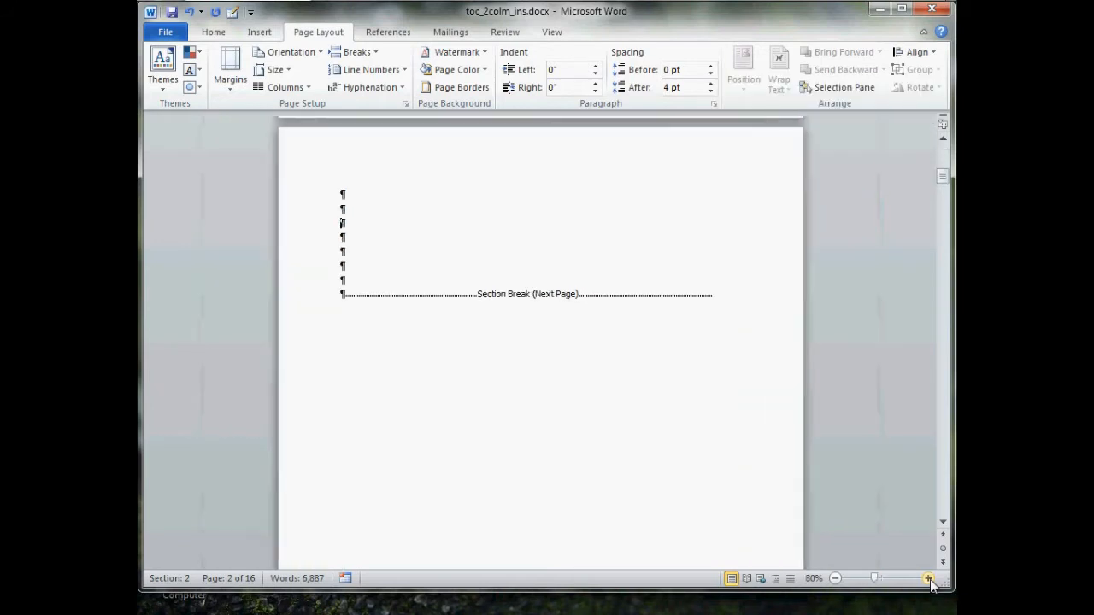
pyautogui.click(929, 579)
pyautogui.click(929, 579)
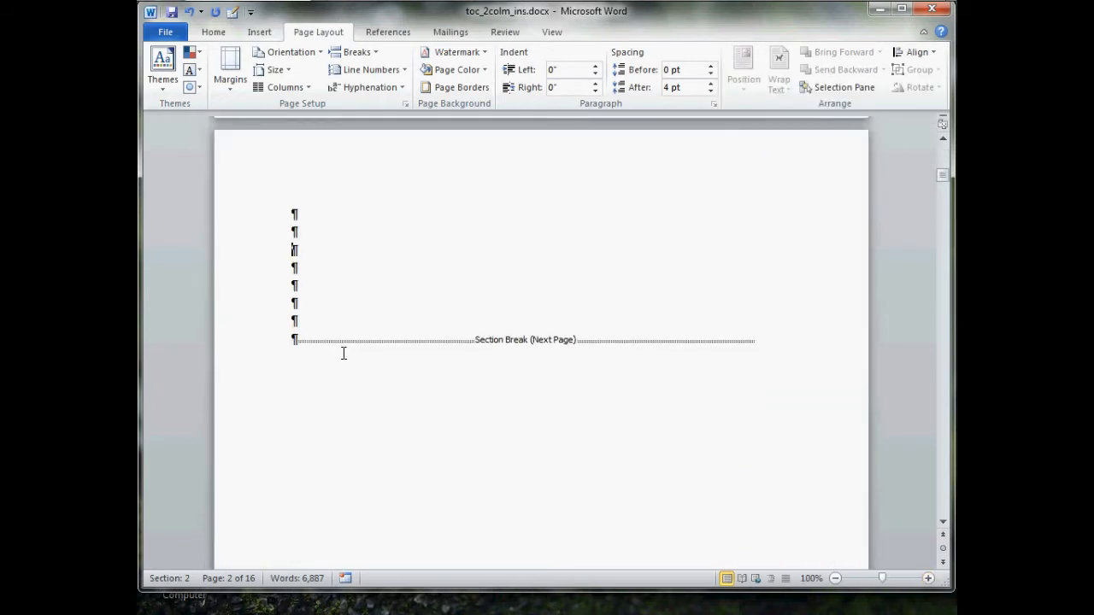
pyautogui.click(314, 244)
pyautogui.write('Table of Contents')
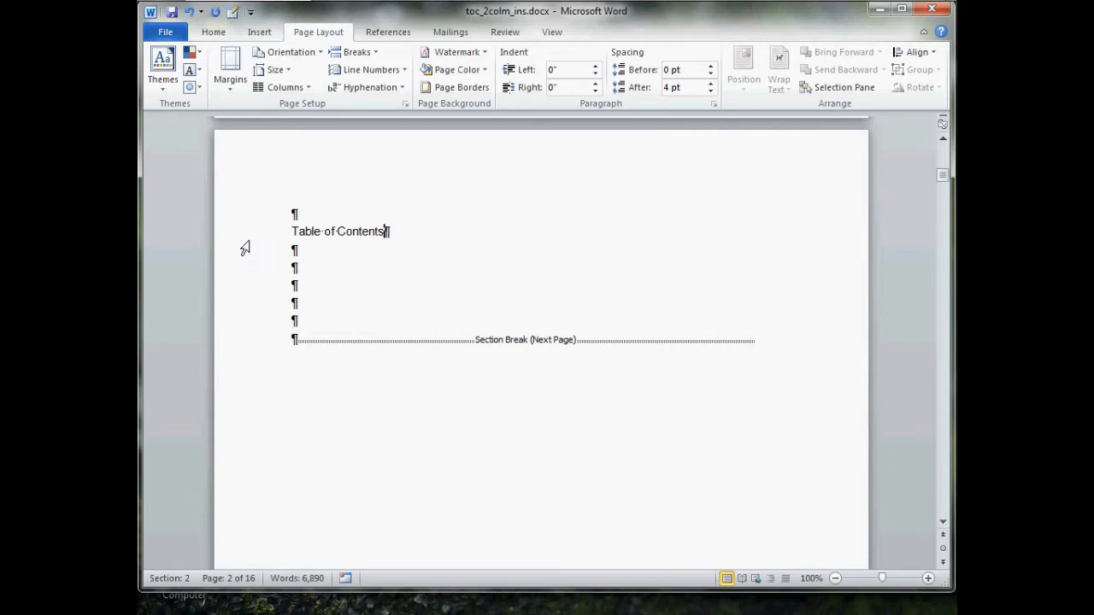
pyautogui.click(276, 234)
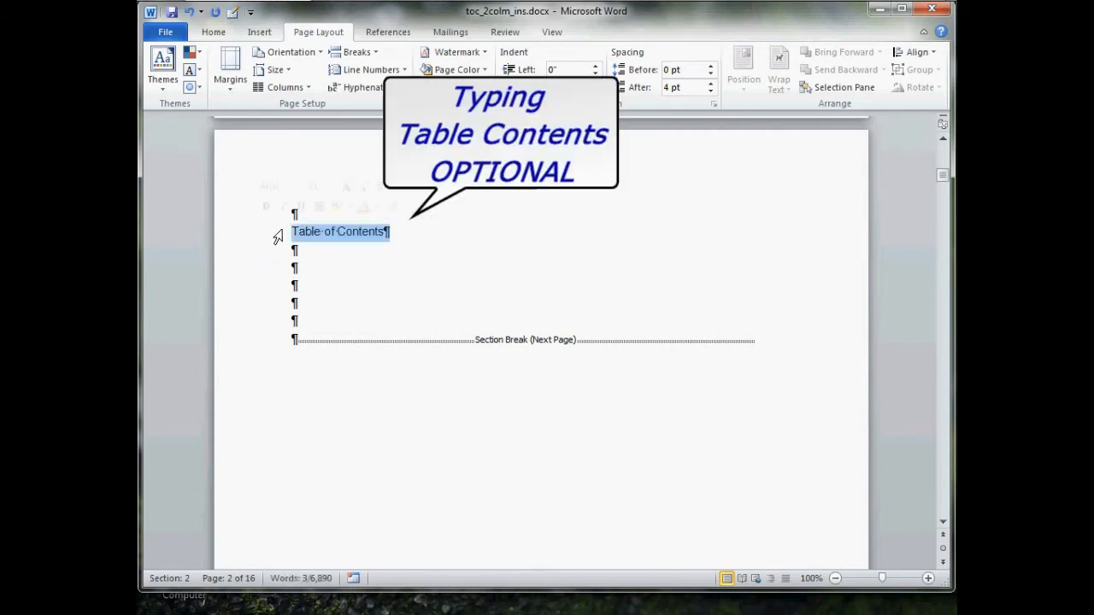
pyautogui.click(318, 206)
# Insert two Continuous section breaks below the Table of Contents title, leaving blank paragraphs between them.
pyautogui.click(333, 260)
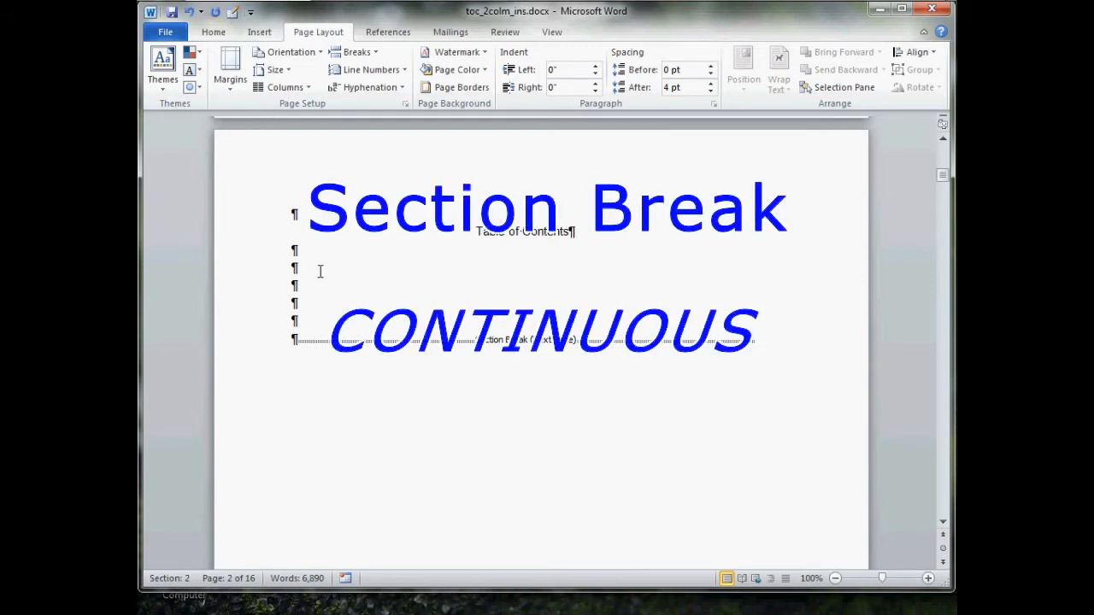
pyautogui.click(375, 53)
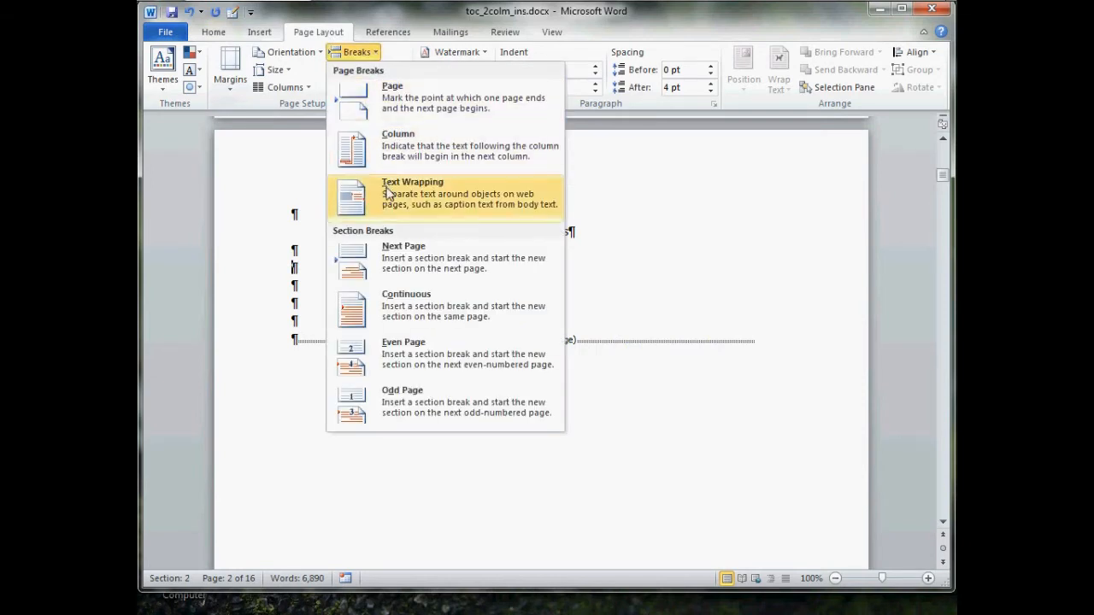
pyautogui.click(470, 304)
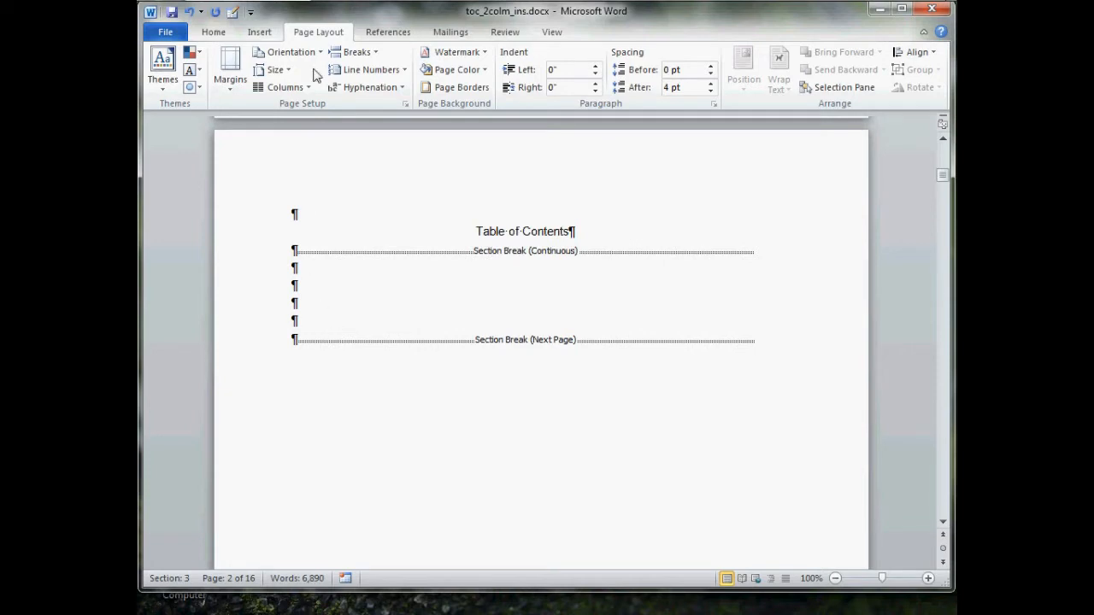
pyautogui.click(355, 51)
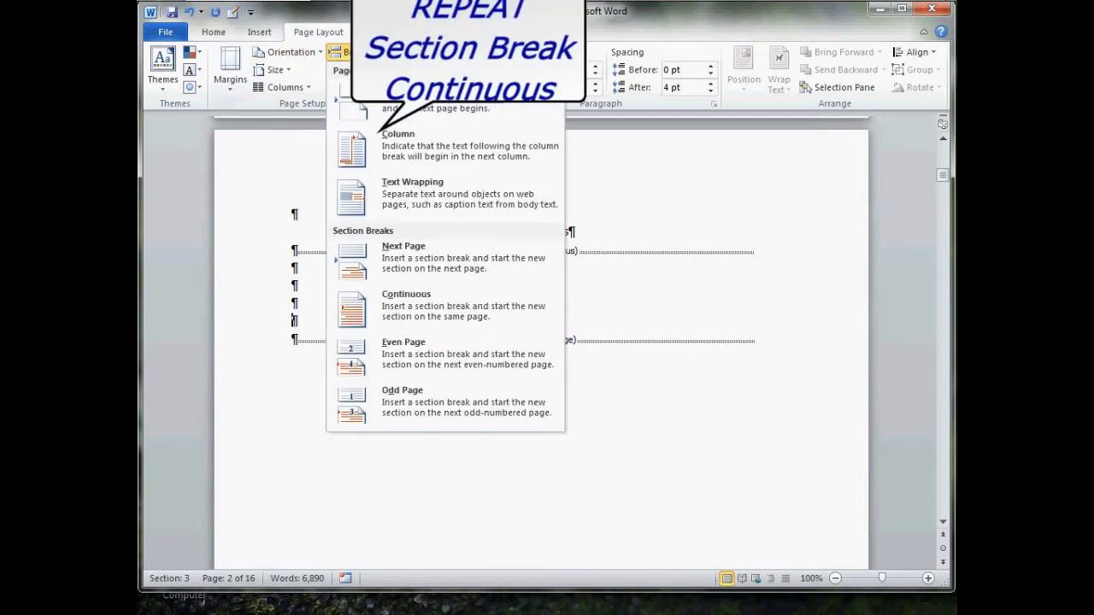
pyautogui.click(444, 306)
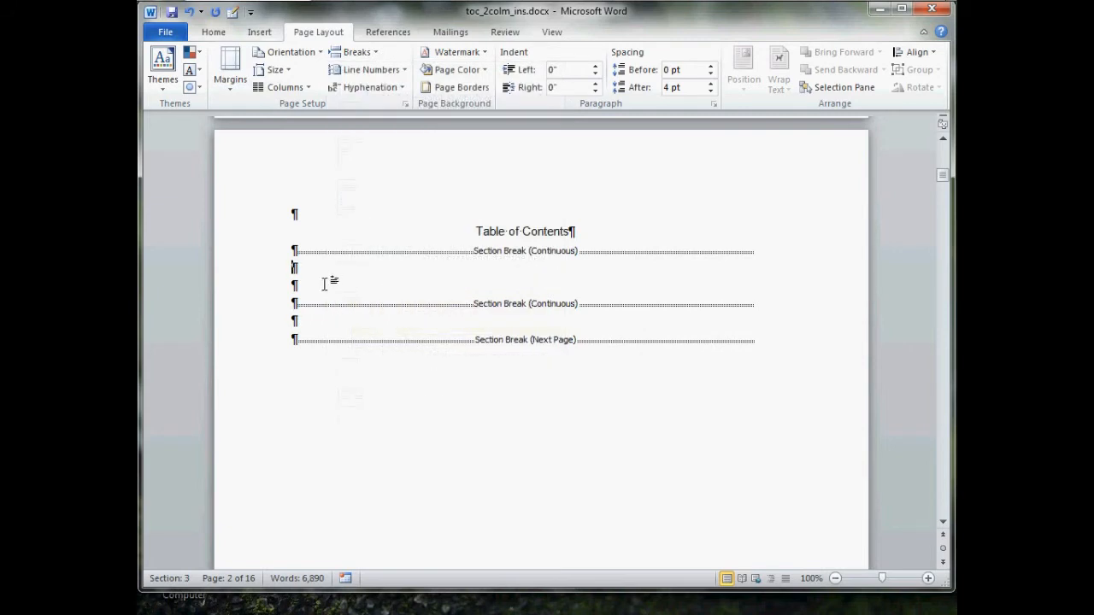
# Add six more blank paragraphs between the two Continuous section breaks.
pyautogui.press('Return')
pyautogui.press('Return')
pyautogui.press('Return')
pyautogui.press('Return')
pyautogui.press('Return')
pyautogui.press('Return')
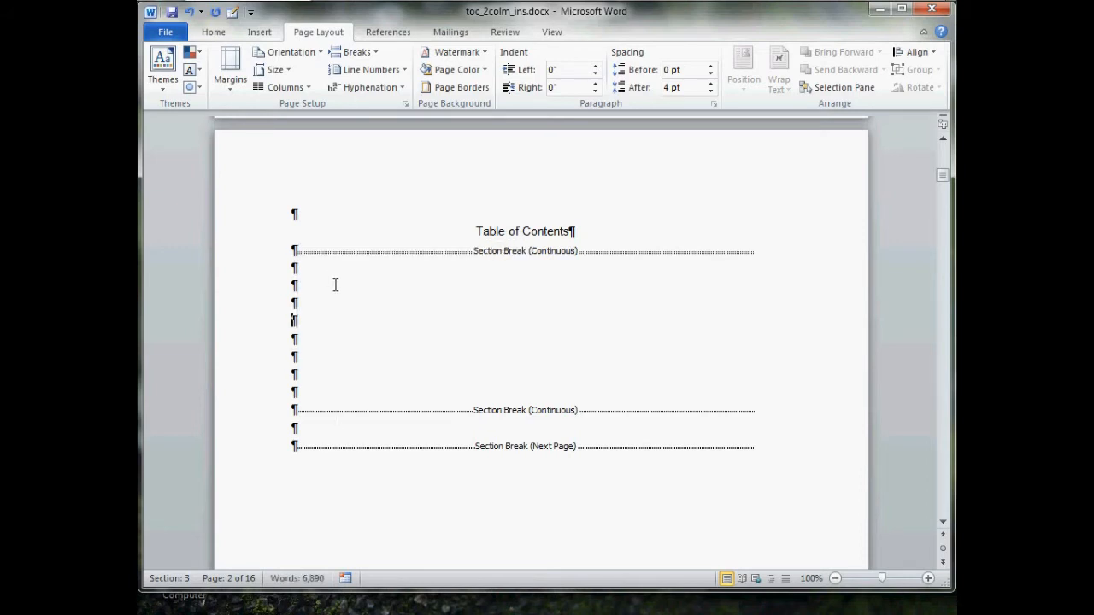
# Open the custom margin settings for the section between the two Continuous breaks.
pyautogui.click(230, 77)
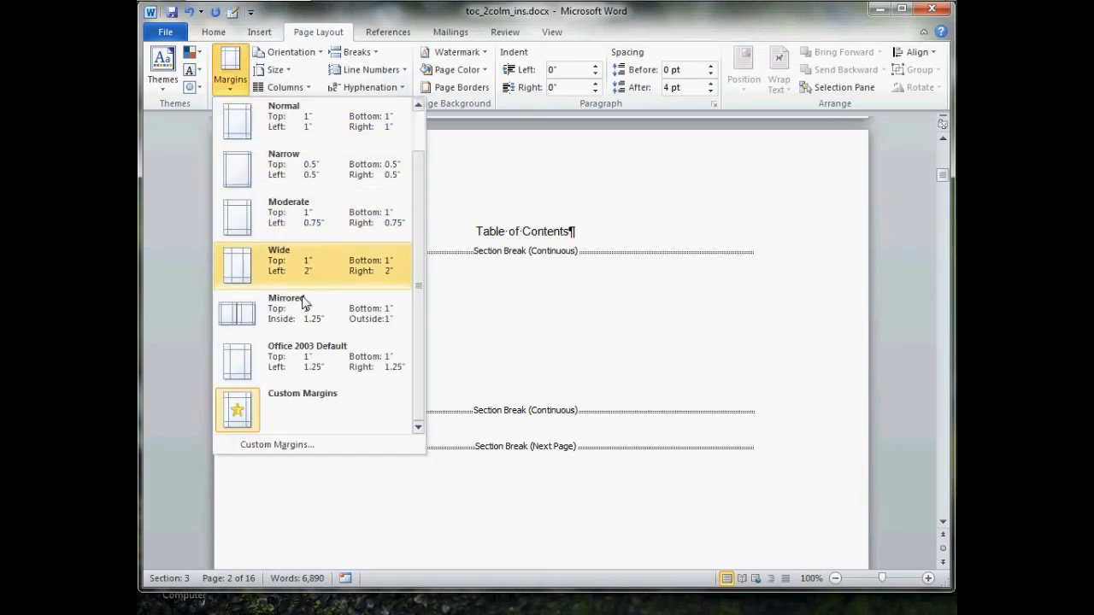
pyautogui.click(364, 445)
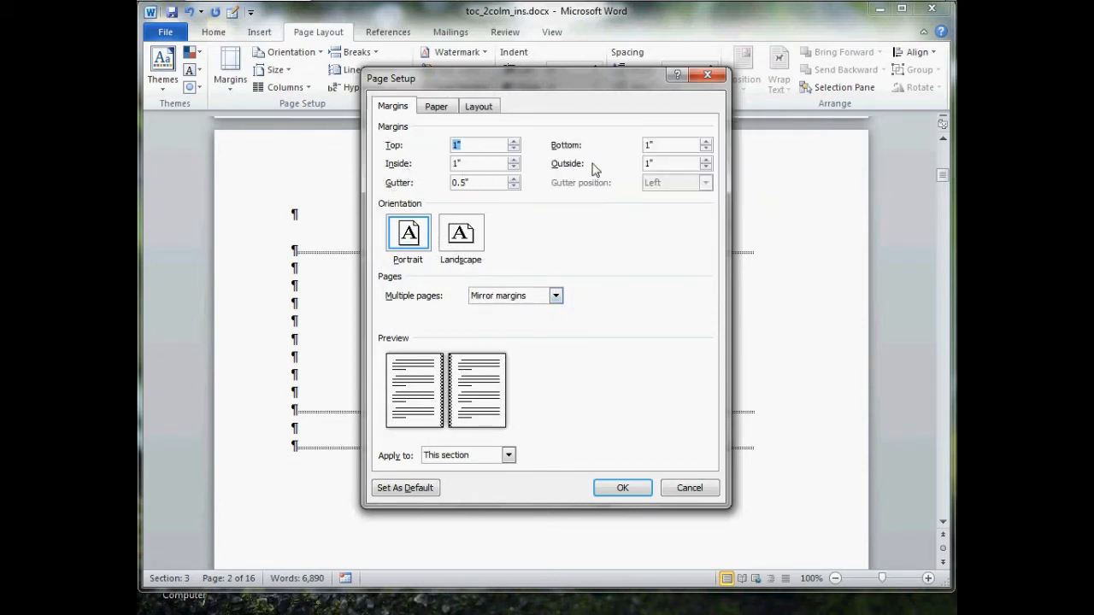
pyautogui.click(532, 299)
pyautogui.click(535, 311)
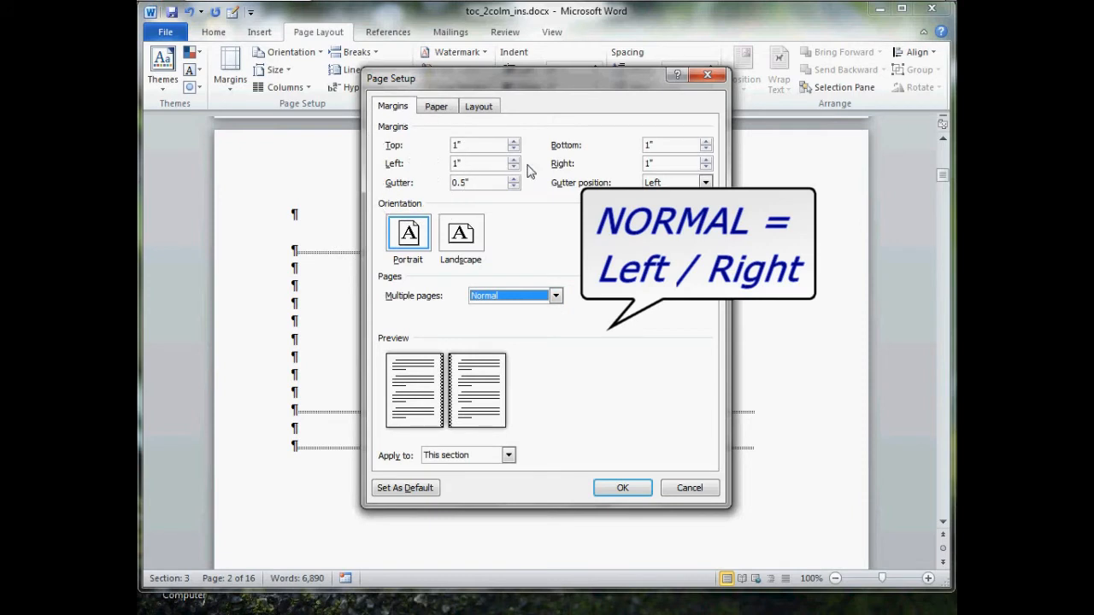
pyautogui.click(537, 299)
pyautogui.click(537, 320)
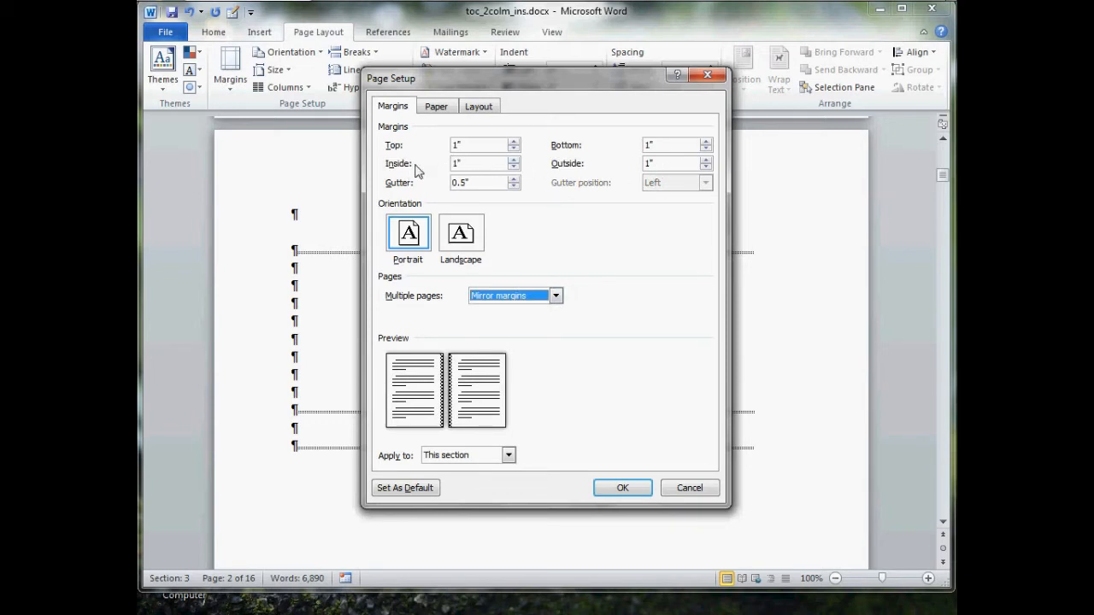
# Set the inside and outside margins to 0.5" and apply them to this section only.
pyautogui.click(514, 167)
pyautogui.click(513, 168)
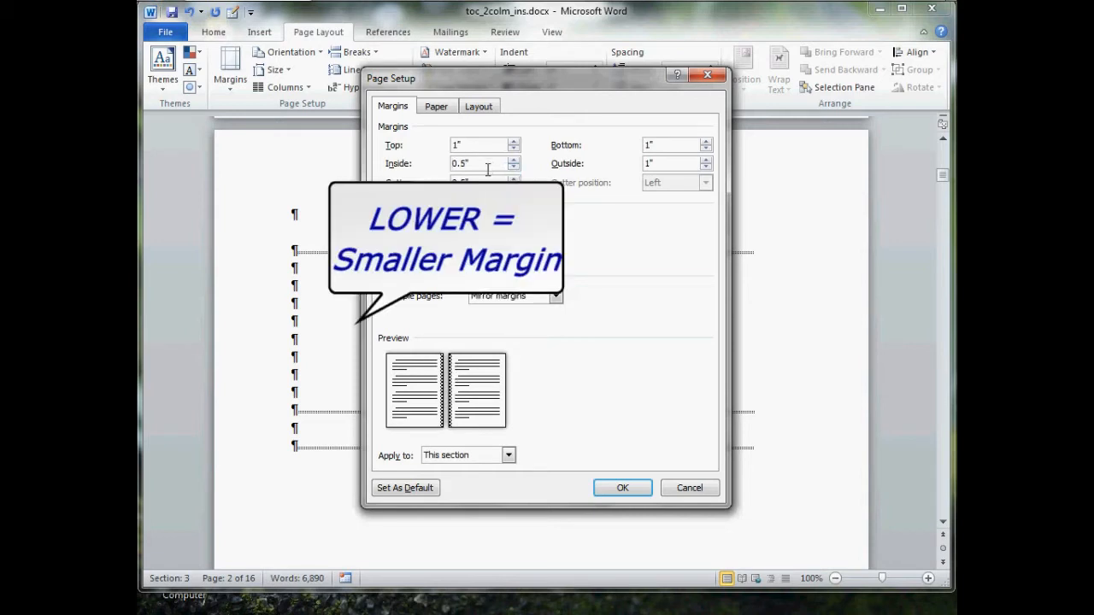
pyautogui.click(706, 168)
pyautogui.click(706, 168)
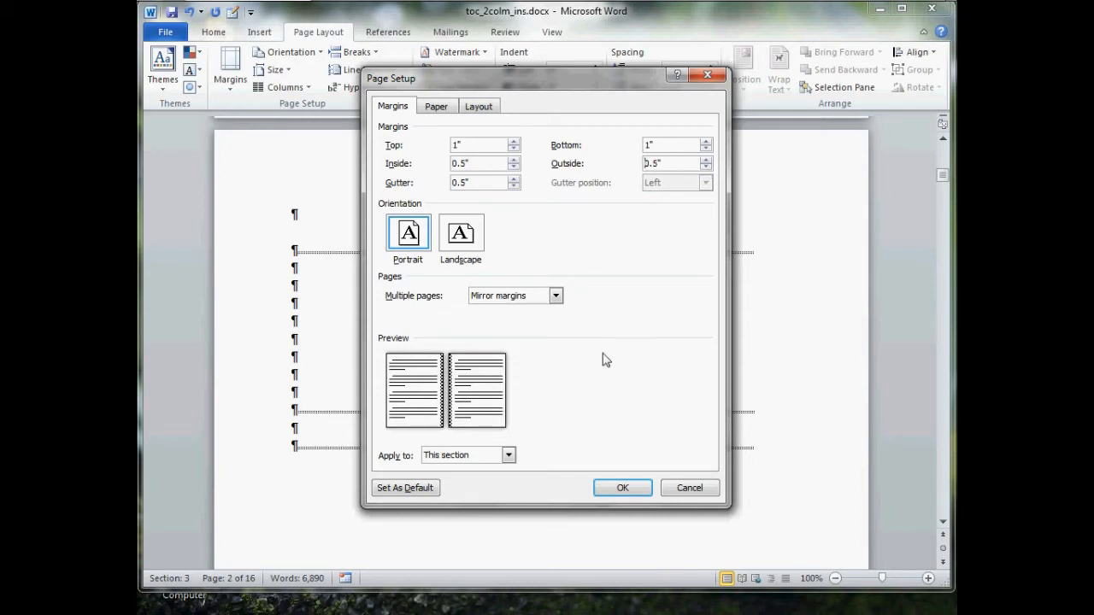
pyautogui.click(492, 455)
pyautogui.click(492, 457)
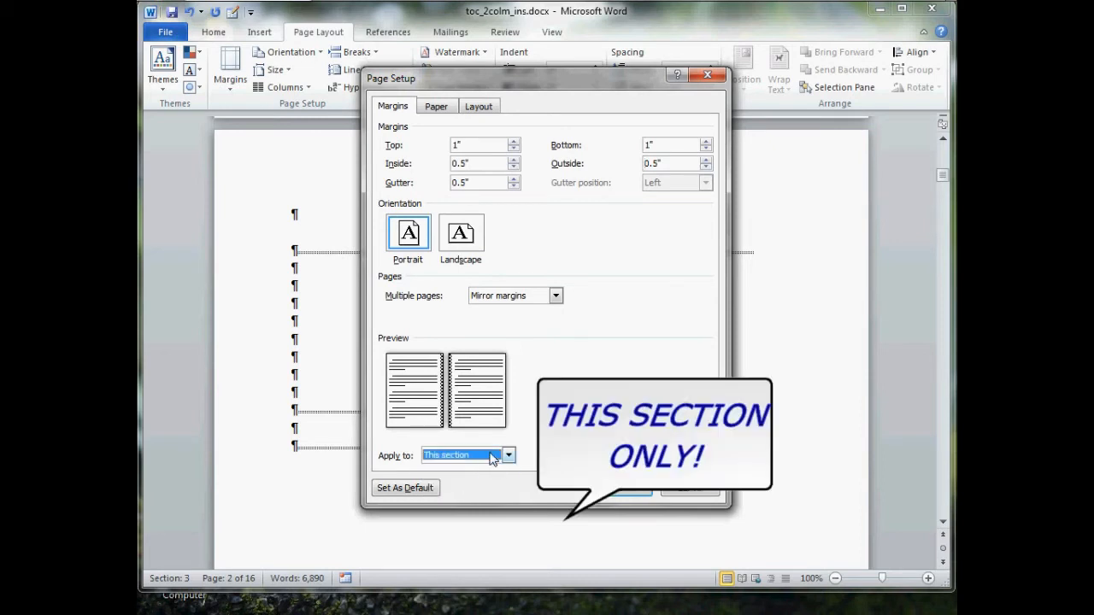
pyautogui.click(629, 488)
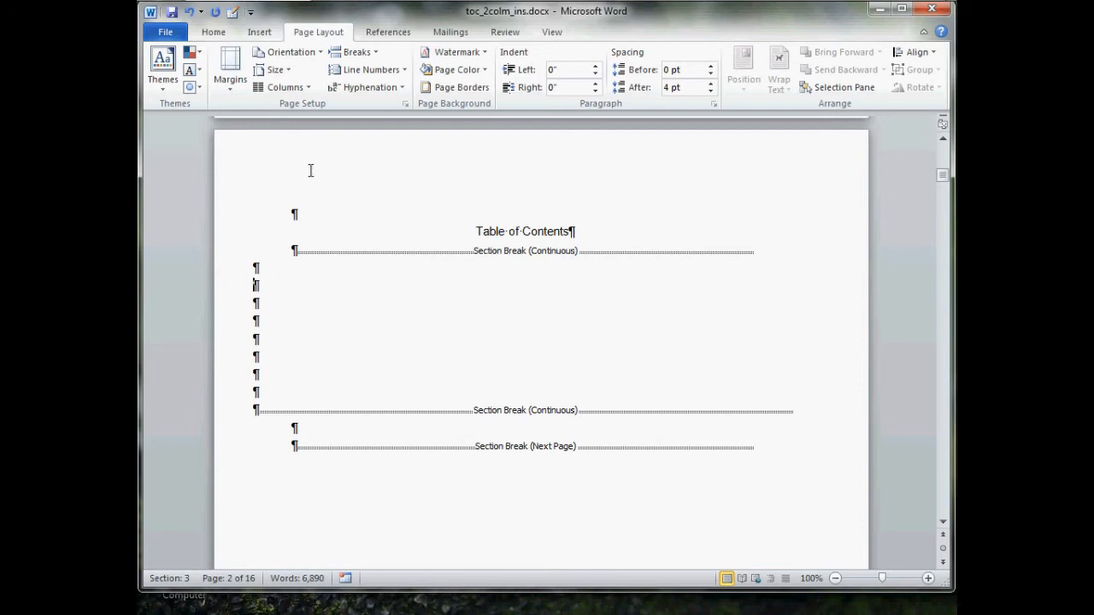
# Format this section only as two equal-width columns with 0.4" spacing between them.
pyautogui.click(309, 87)
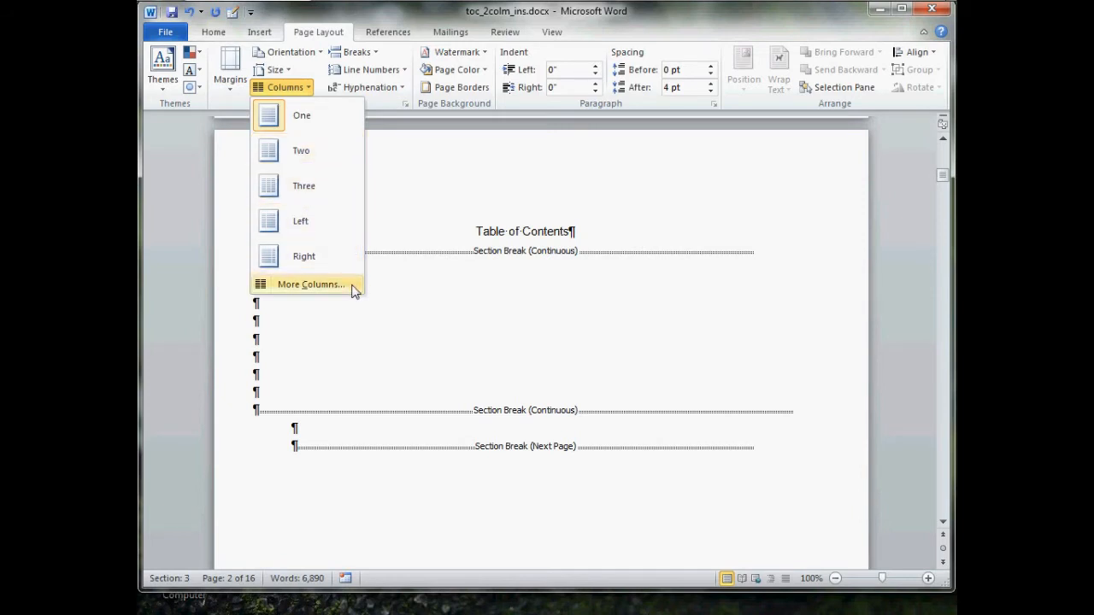
pyautogui.click(310, 284)
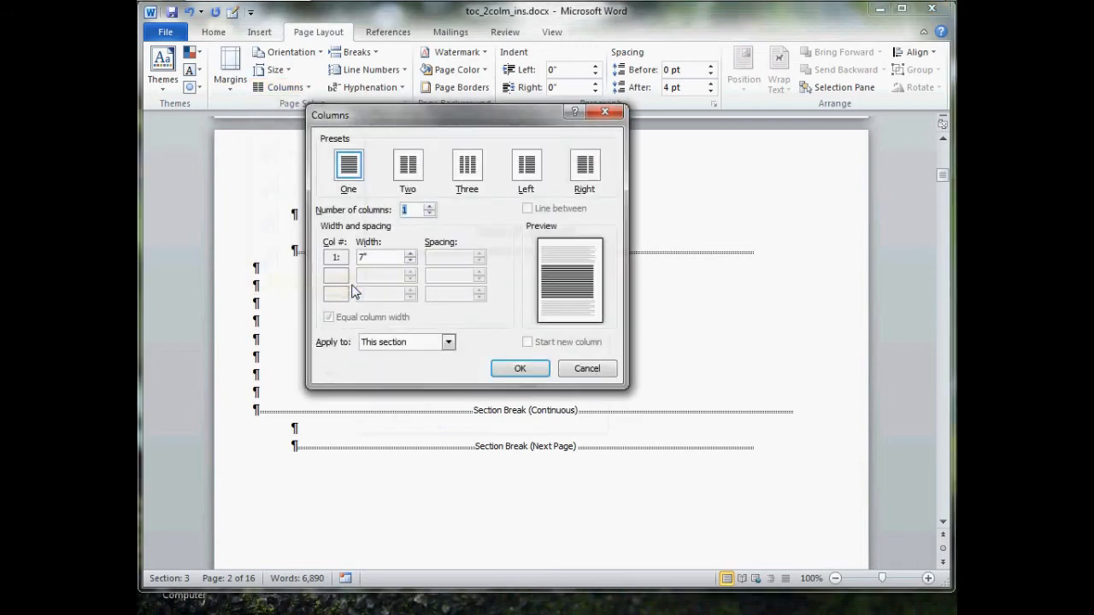
pyautogui.click(410, 169)
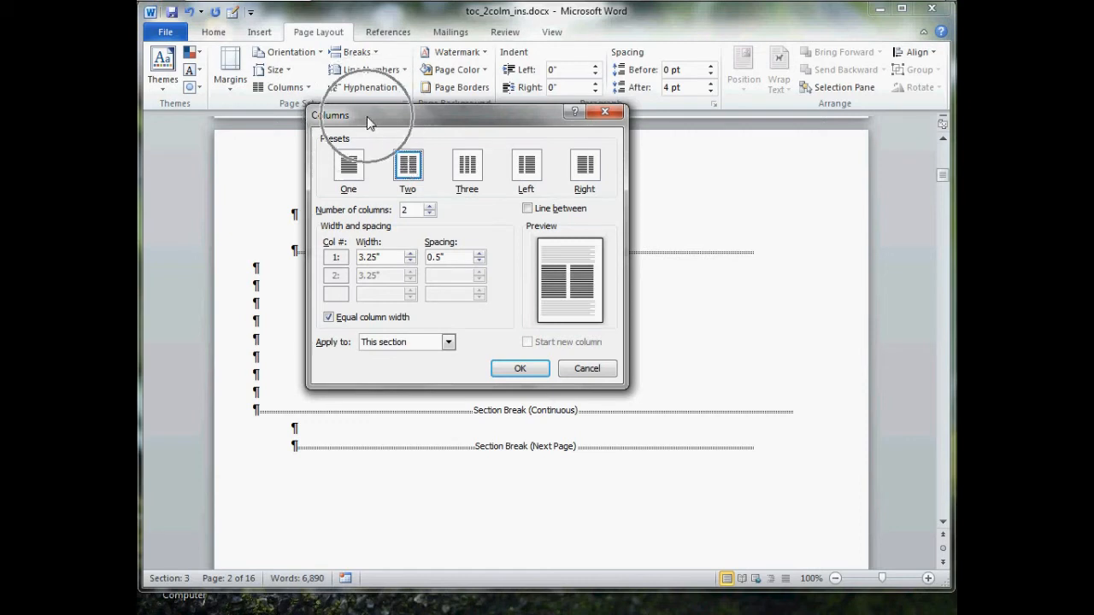
pyautogui.click(480, 262)
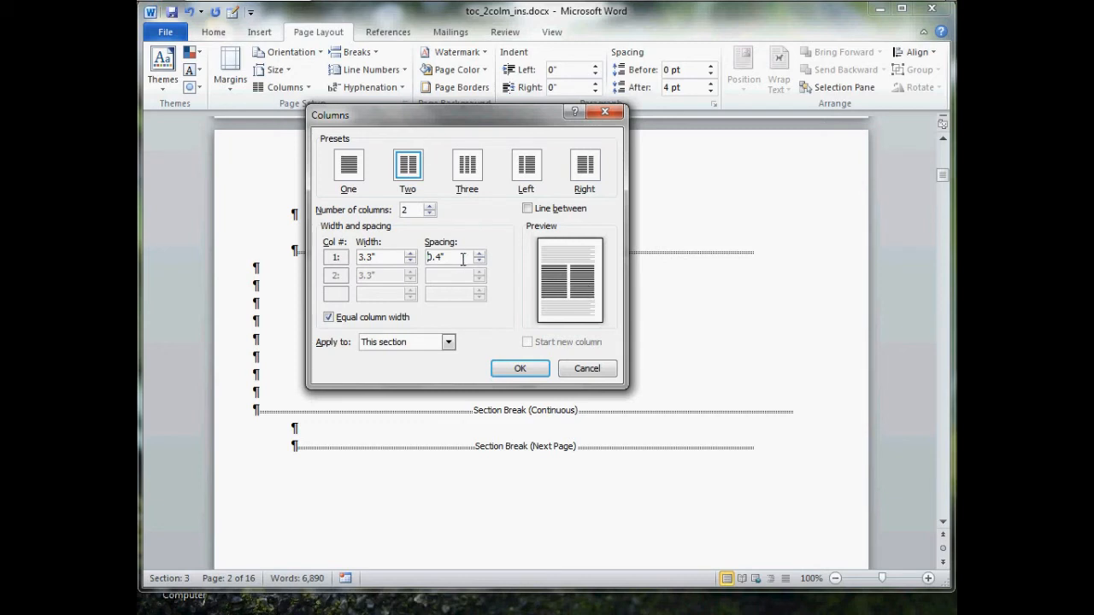
pyautogui.click(419, 343)
pyautogui.click(419, 346)
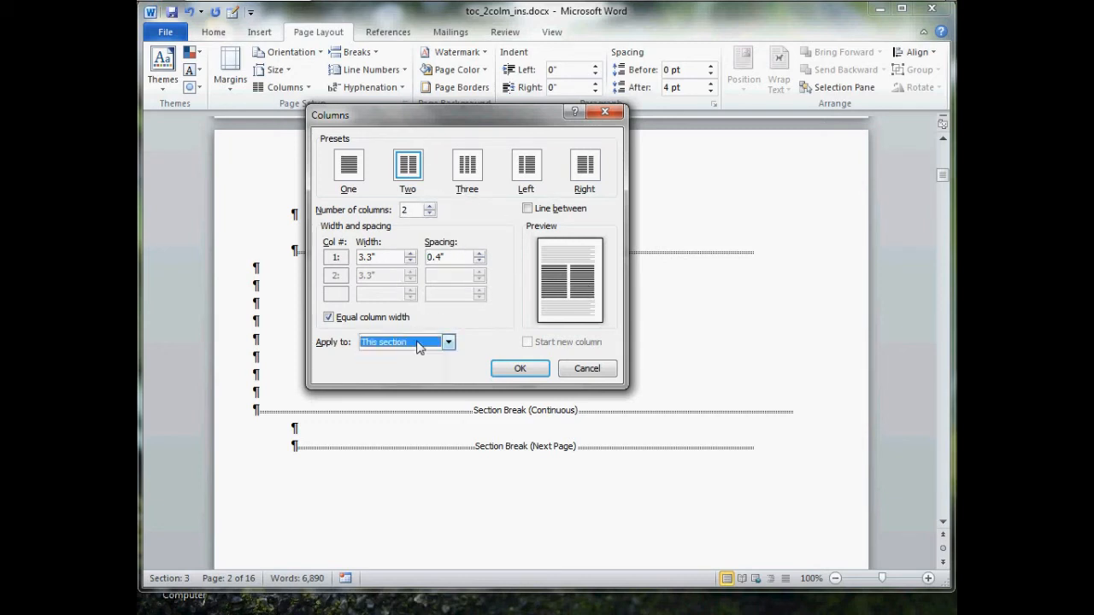
pyautogui.click(535, 376)
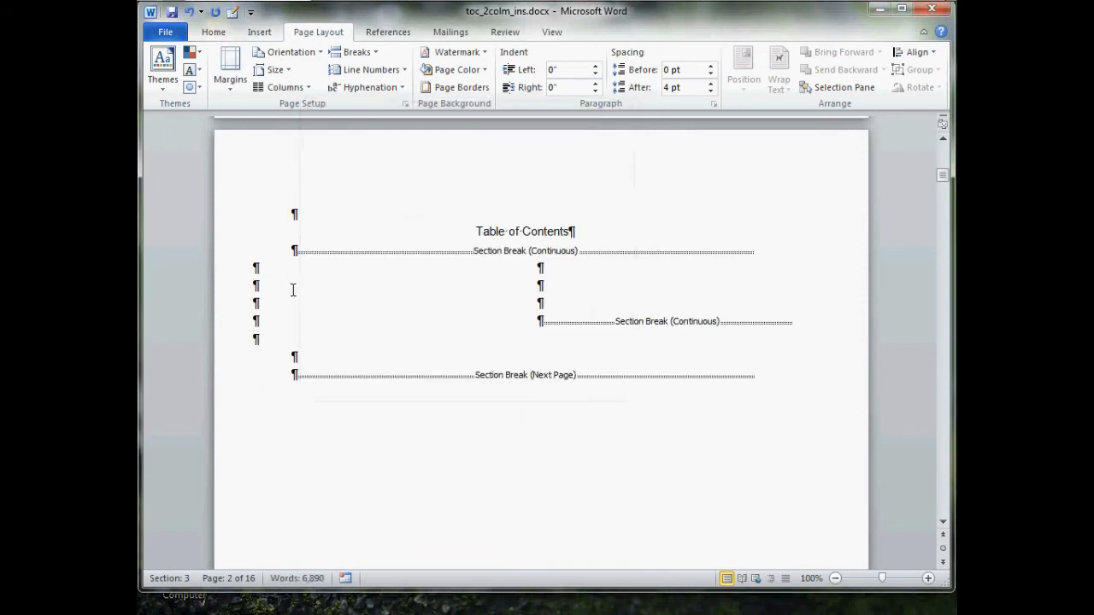
# Add five more blank paragraphs inside the two-column section and select from its second paragraph to its closing break.
pyautogui.press('Return')
pyautogui.press('Return')
pyautogui.press('Return')
pyautogui.press('Return')
pyautogui.press('Return')
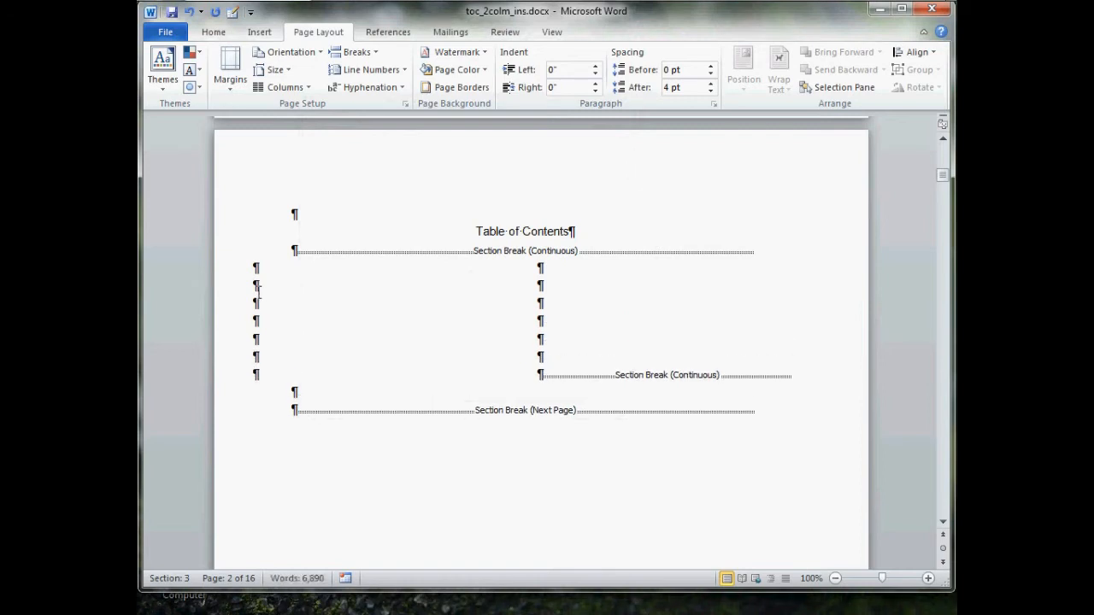
pyautogui.moveTo(271, 286); pyautogui.dragTo(560, 376)
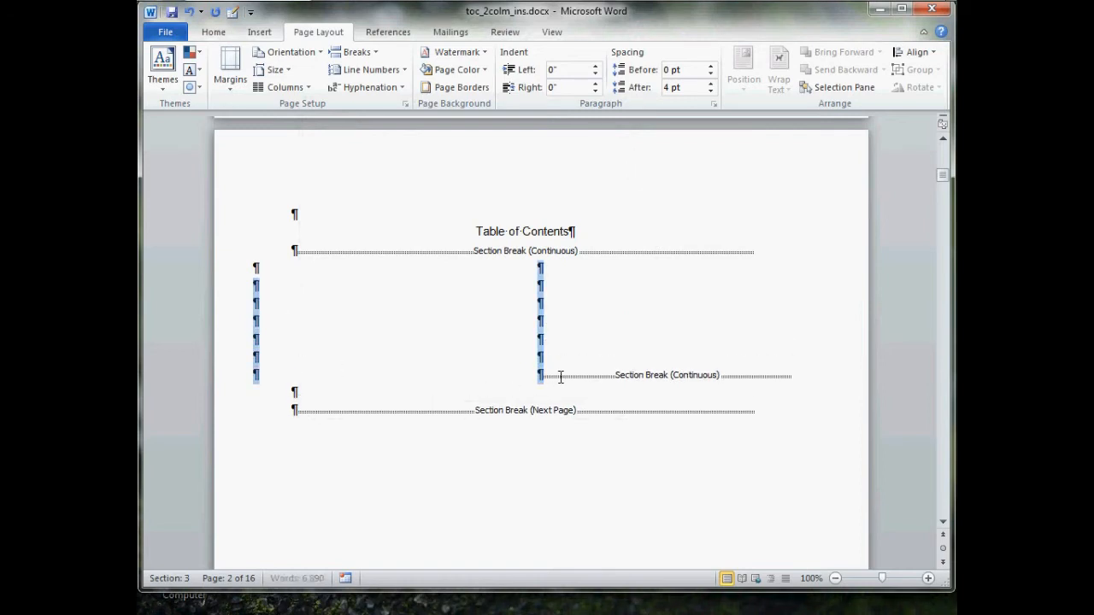
# Start a custom table of contents at the second blank paragraph, built from outline levels only, with styles excluded.
pyautogui.click(277, 278)
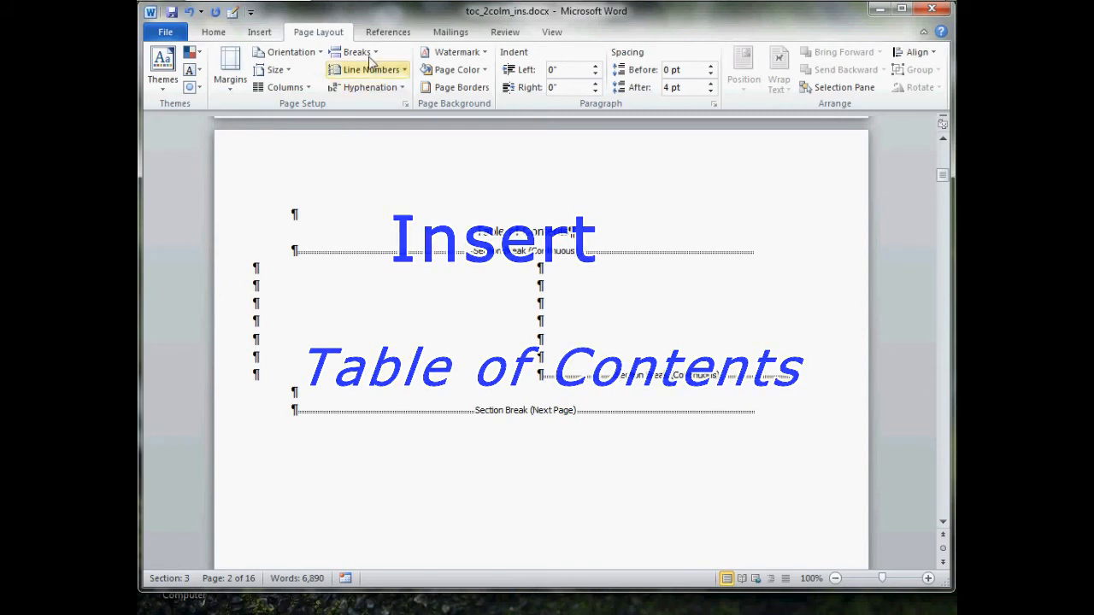
pyautogui.click(405, 36)
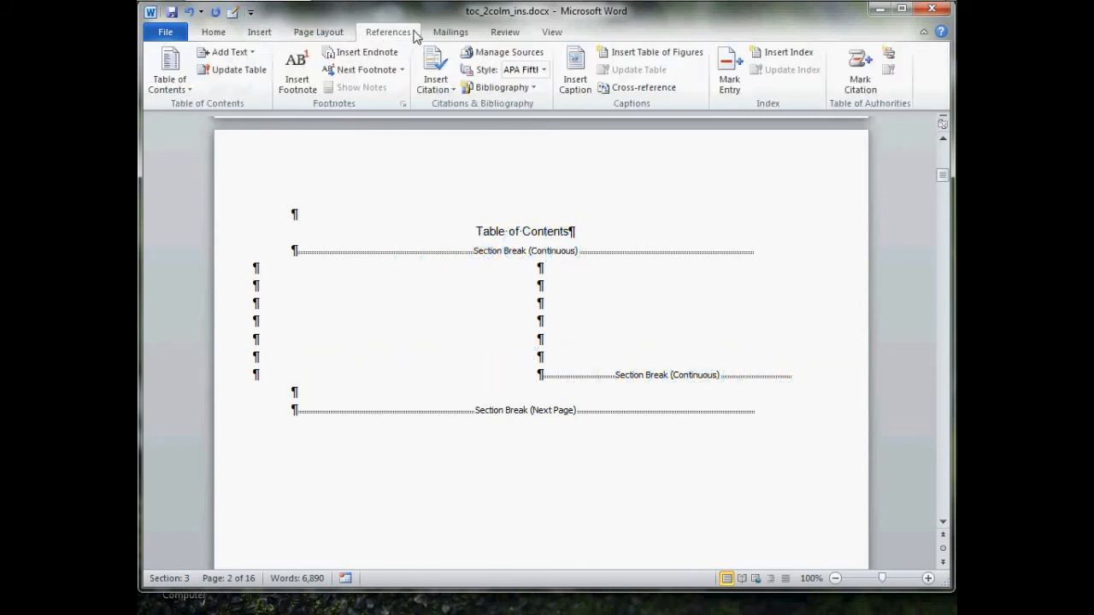
pyautogui.click(169, 77)
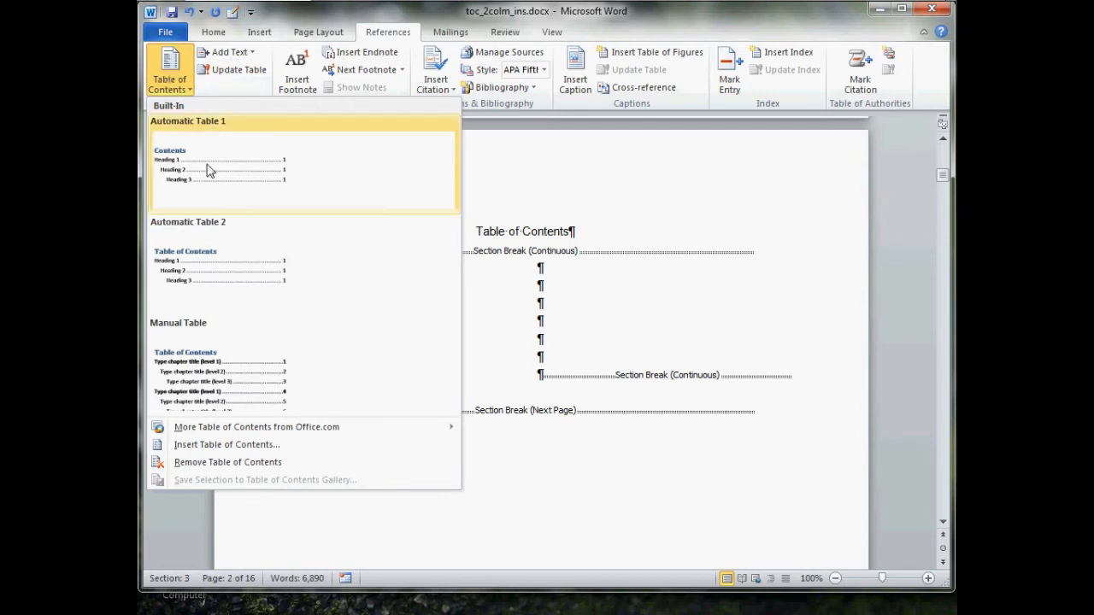
pyautogui.click(331, 455)
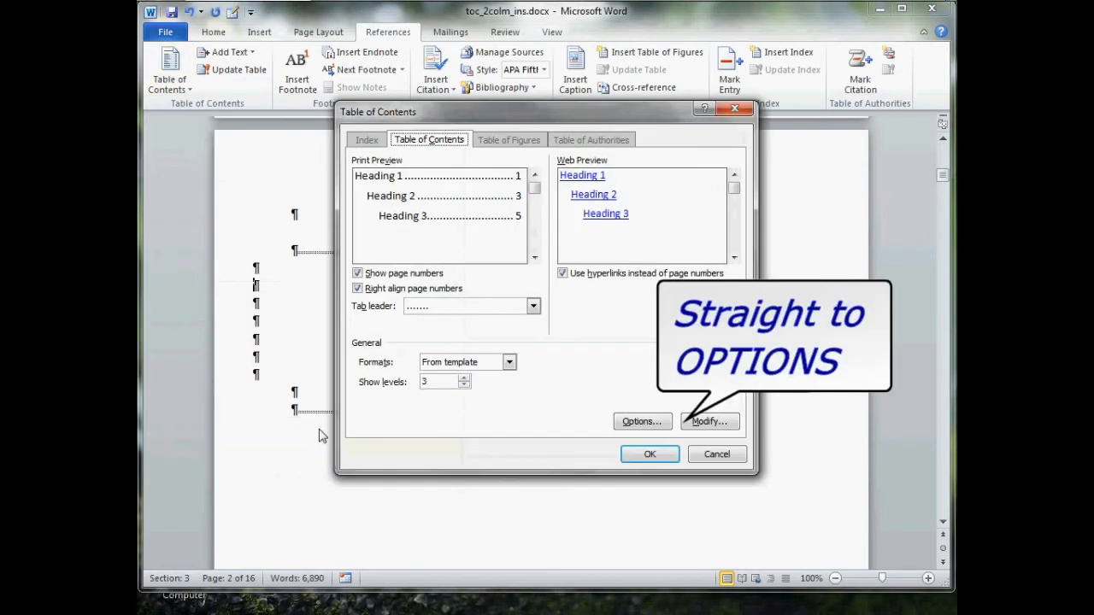
pyautogui.click(661, 424)
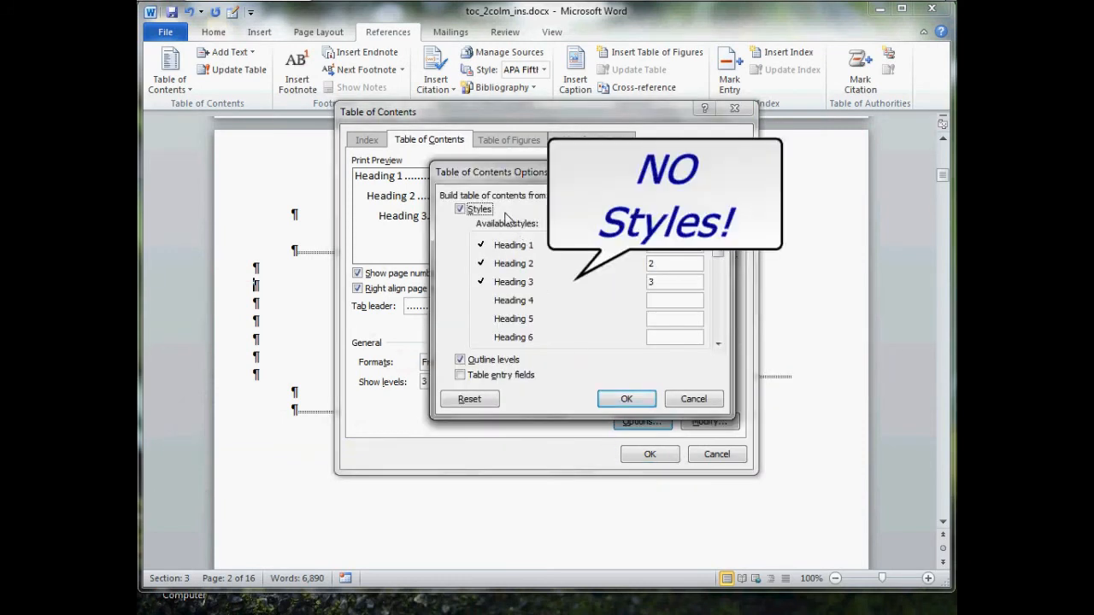
pyautogui.click(482, 214)
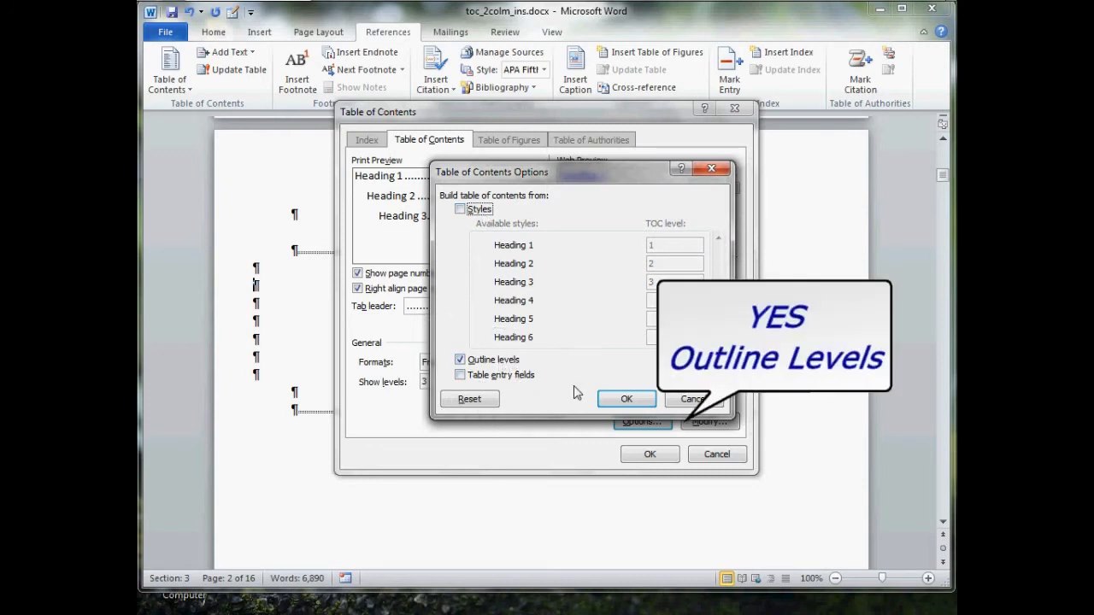
pyautogui.click(631, 400)
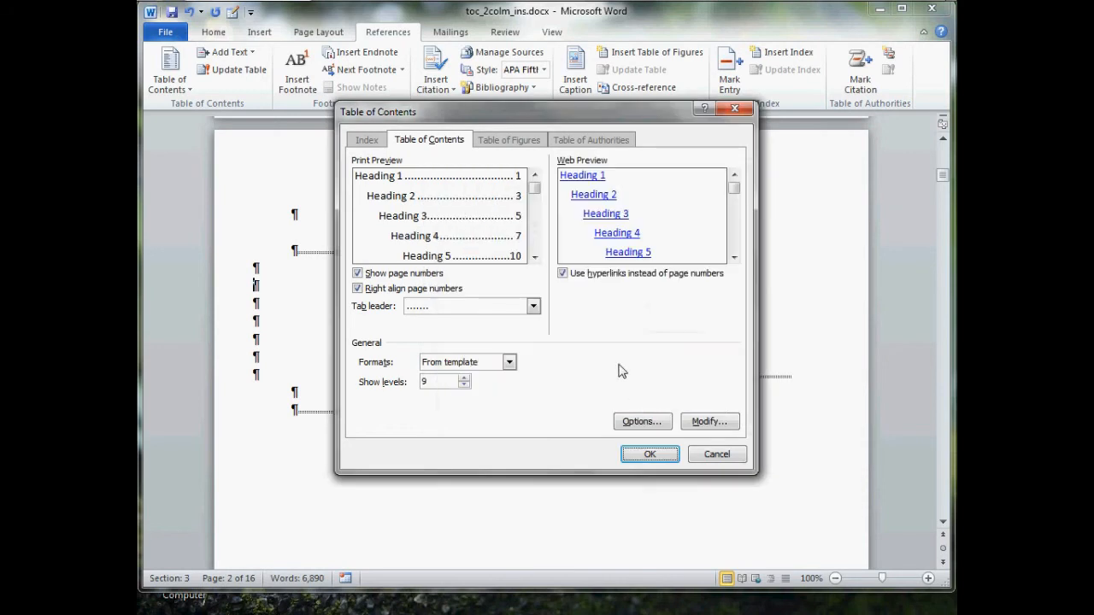
# Turn off hyperlinks instead of page numbers and set the table of contents to show 5 levels.
pyautogui.click(564, 274)
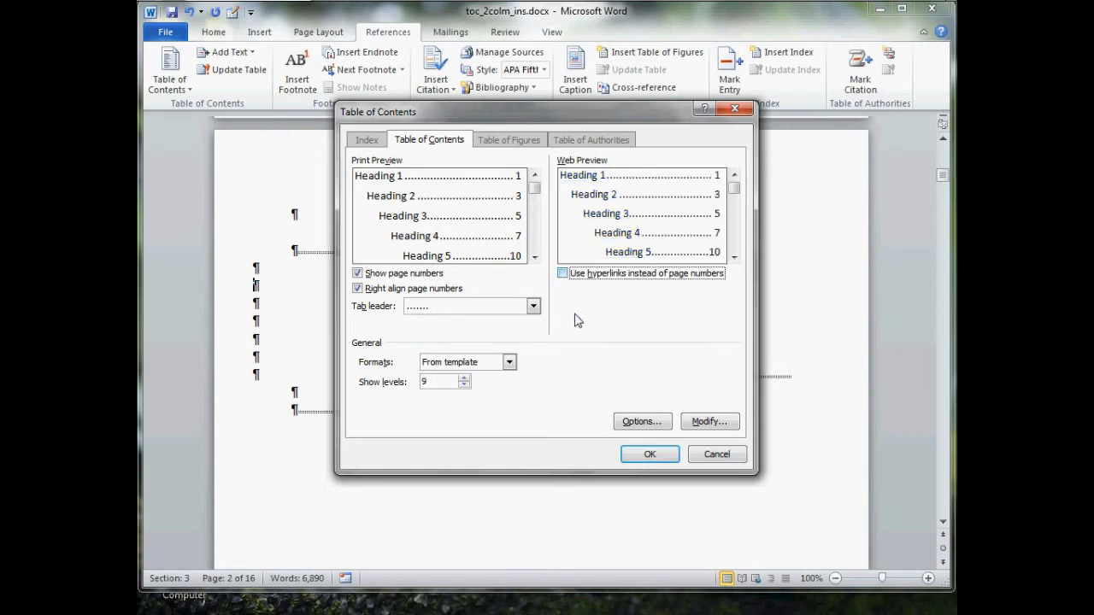
pyautogui.doubleClick(438, 388)
pyautogui.write('5')
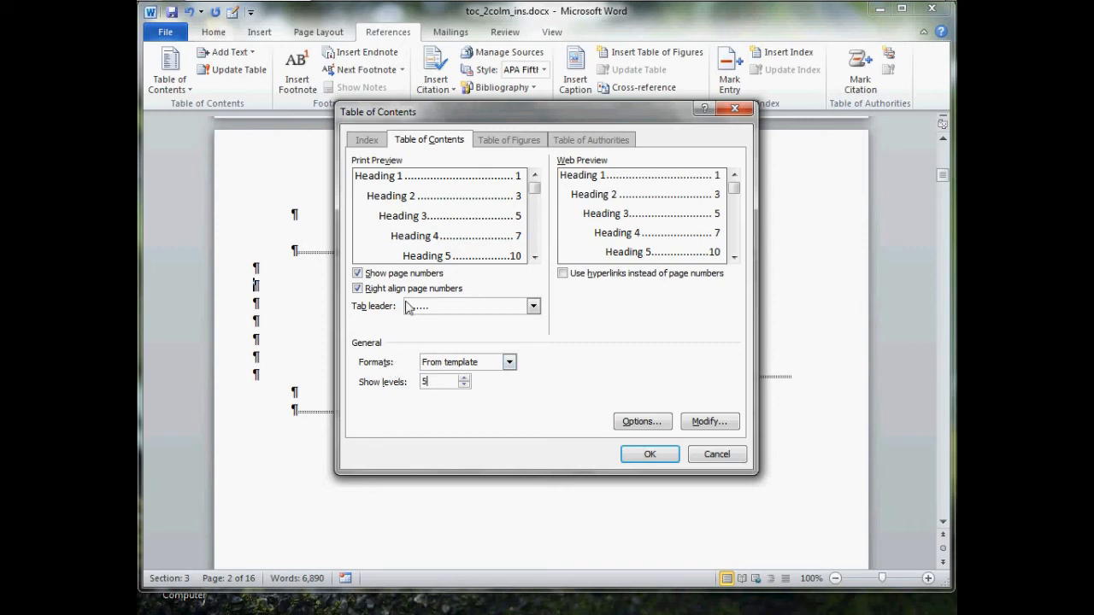
# Try the dashed tab leader, set the leader to dotted and insert the table of contents.
pyautogui.click(453, 309)
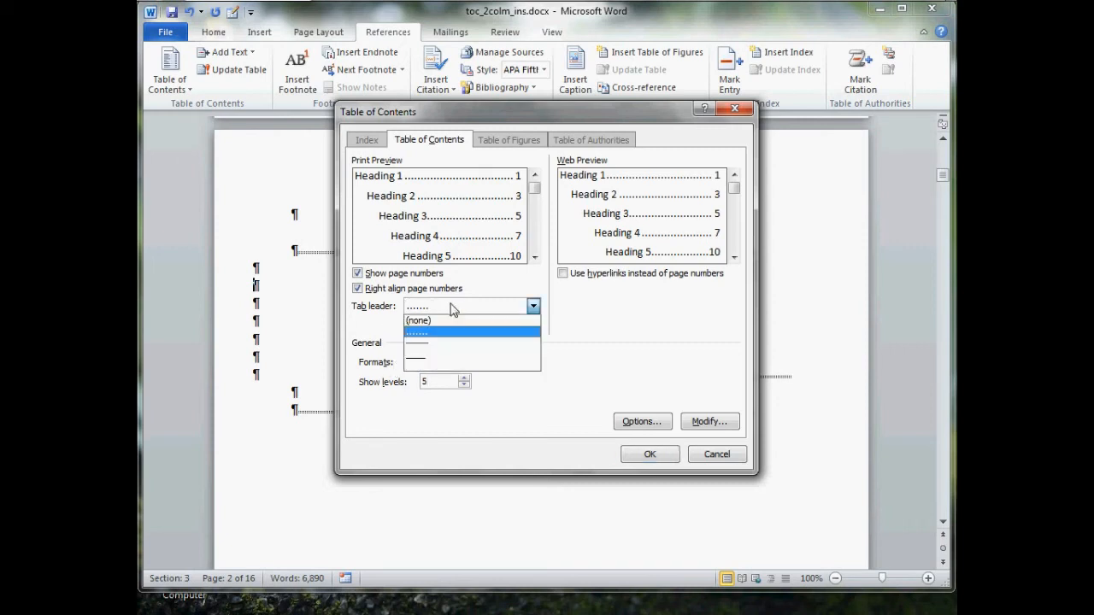
pyautogui.click(452, 343)
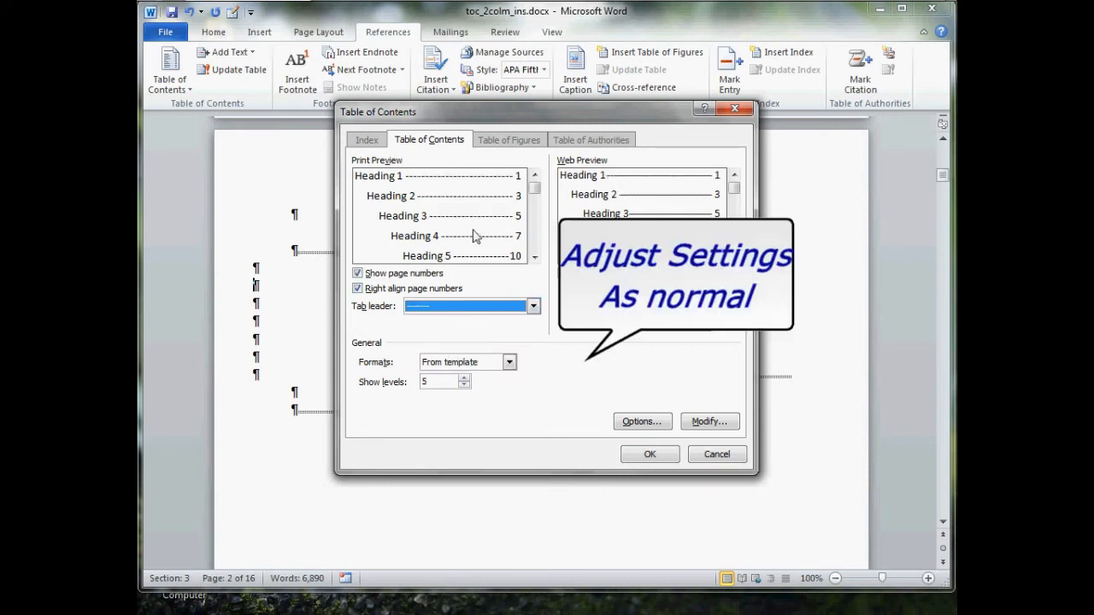
pyautogui.click(444, 309)
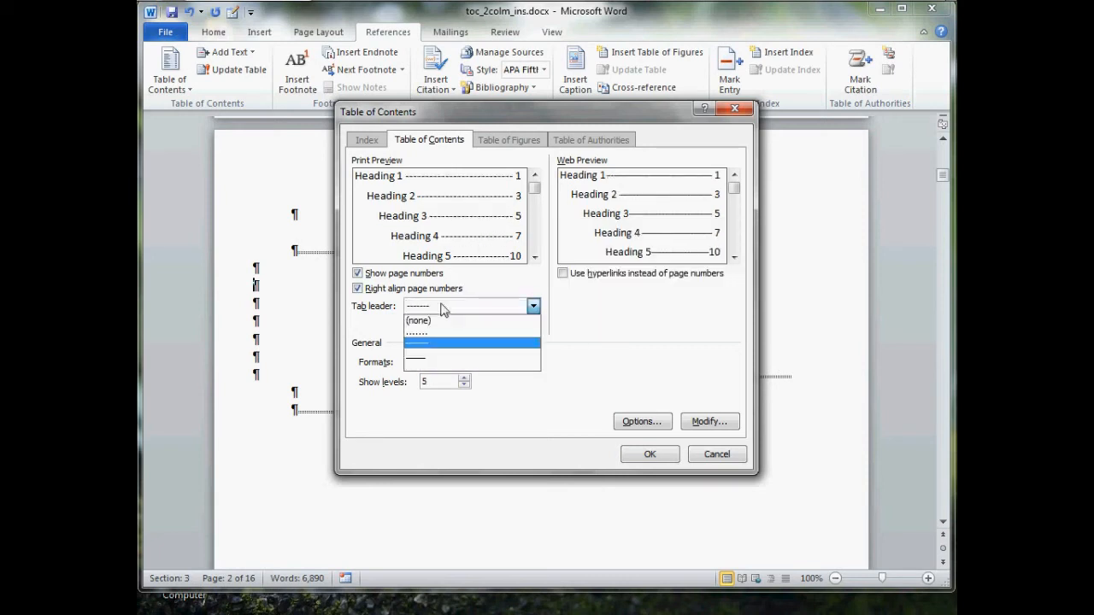
pyautogui.click(443, 333)
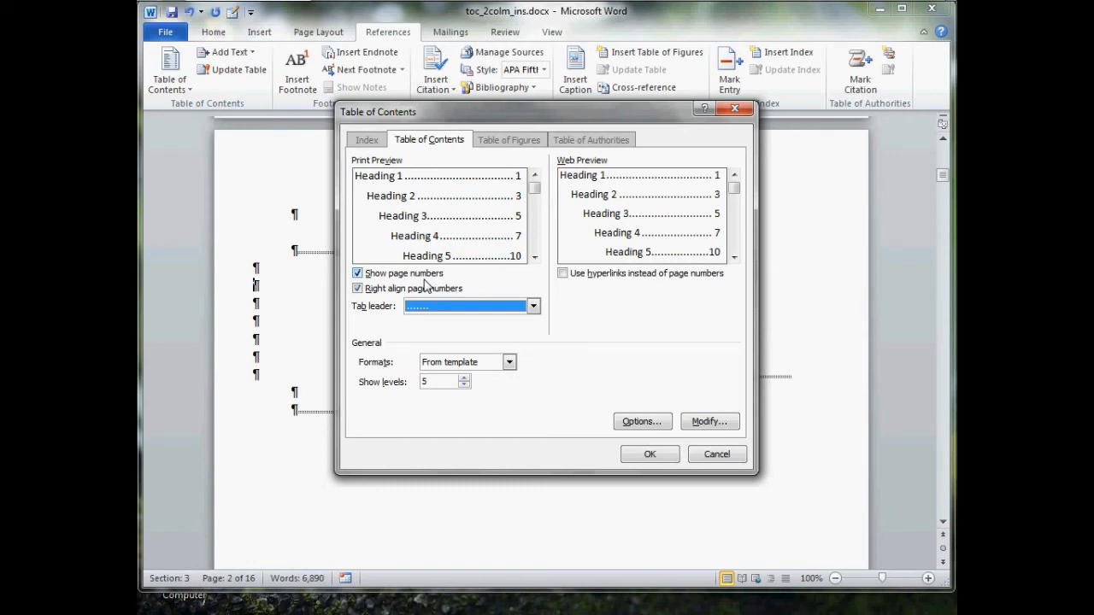
pyautogui.click(666, 458)
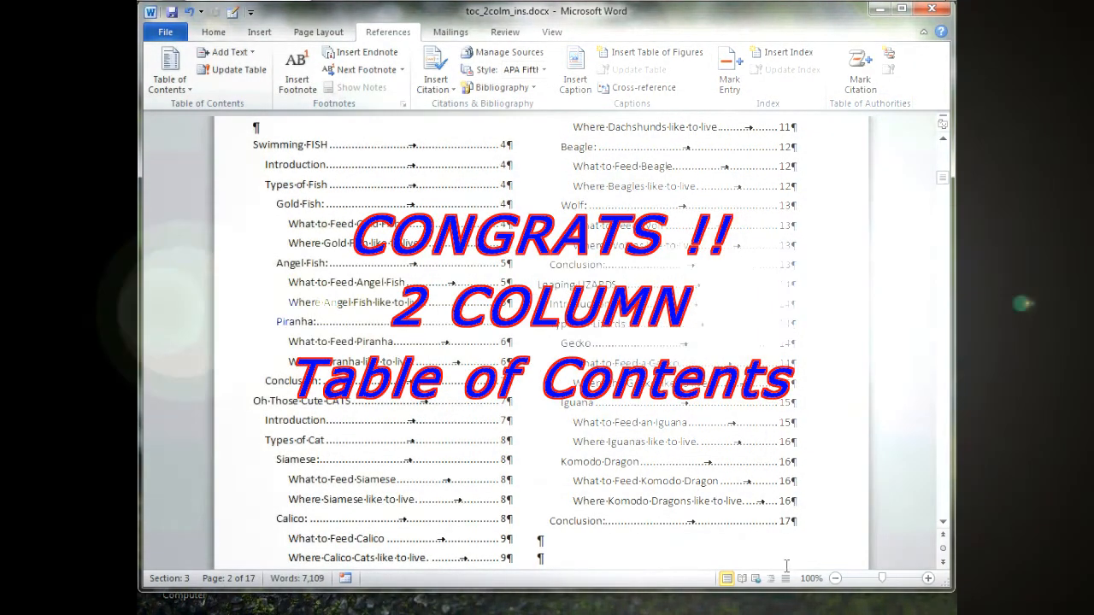
# Zoom out to 80% and examine the two-column table of contents and the section breaks after it.
pyautogui.click(835, 578)
pyautogui.click(835, 579)
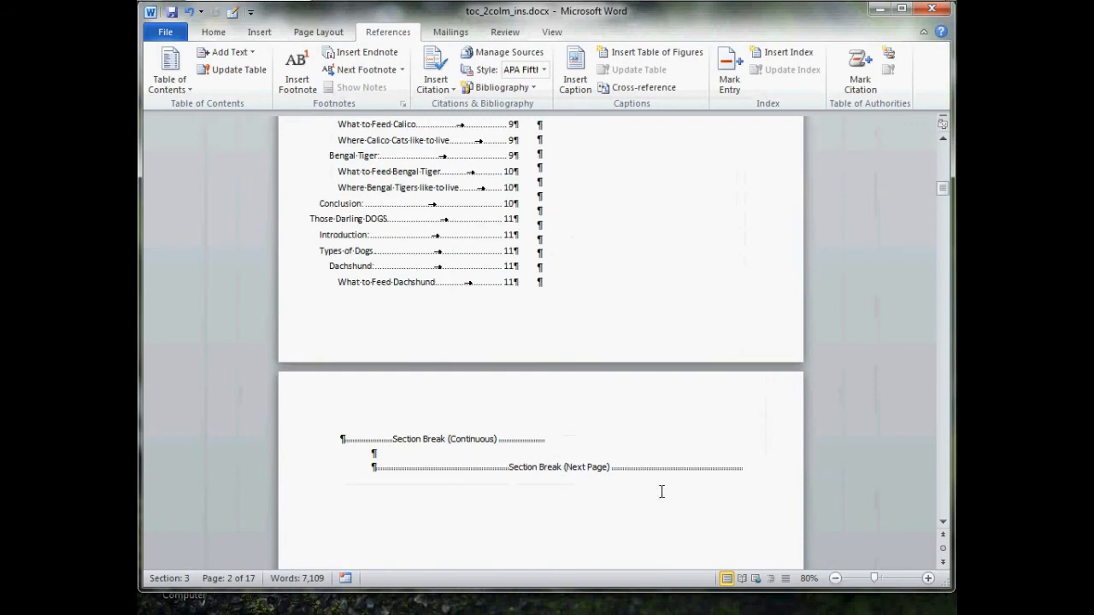
pyautogui.scroll(5, 660, 490)
pyautogui.scroll(5, 660, 490)
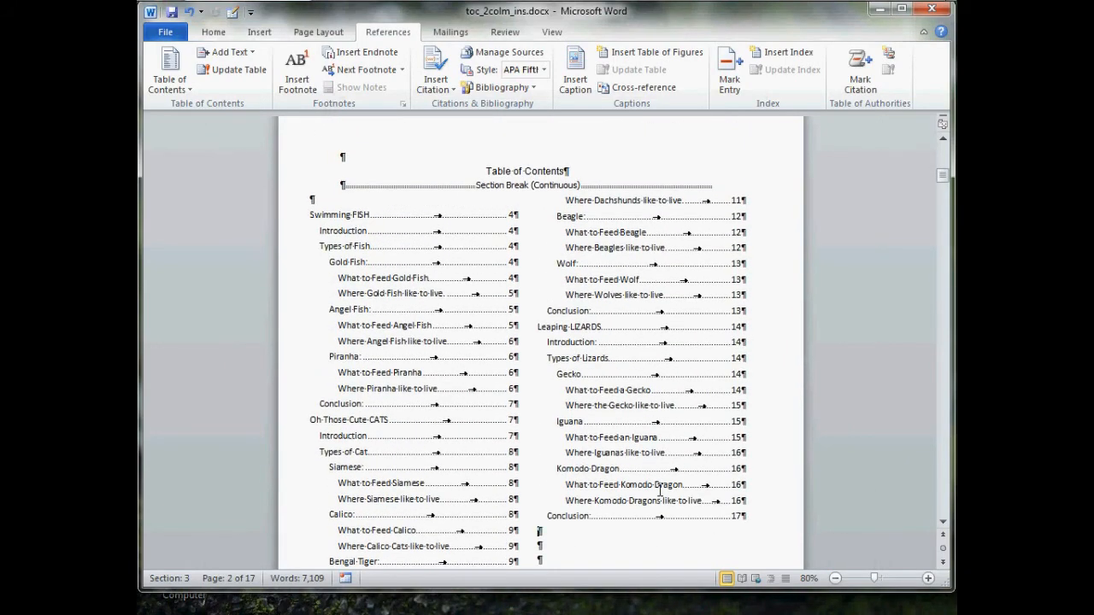
pyautogui.scroll(-1, 660, 489)
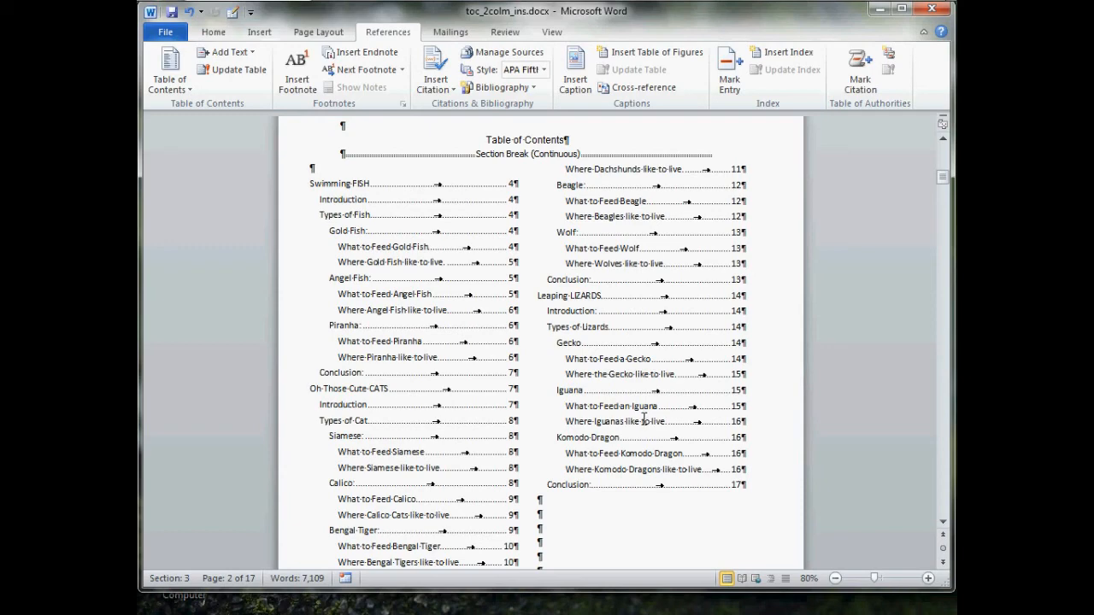
pyautogui.scroll(-9, 642, 419)
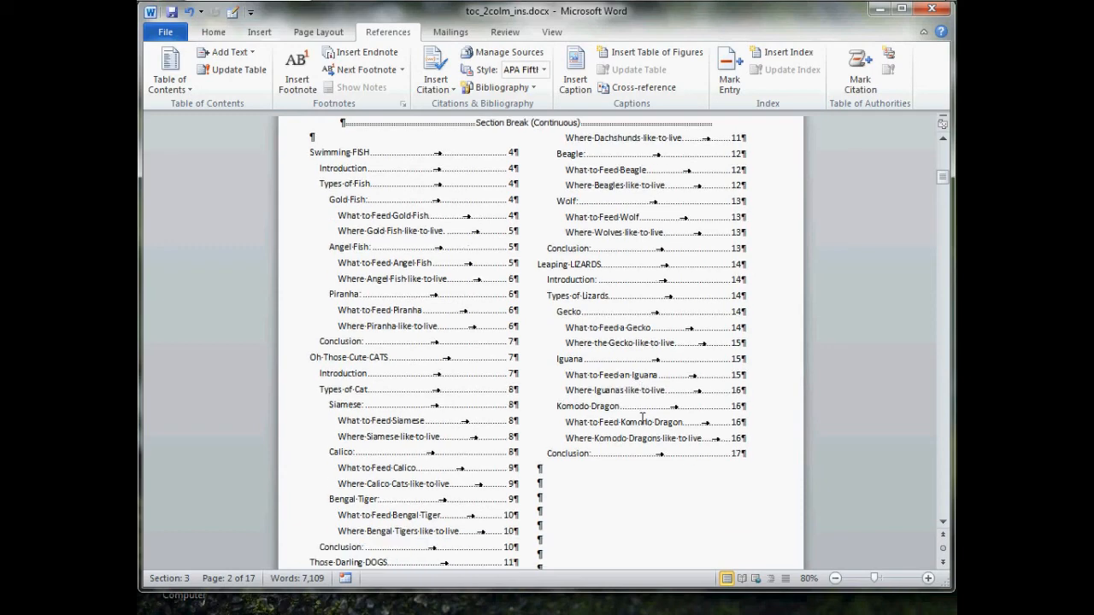
pyautogui.scroll(-3, 643, 419)
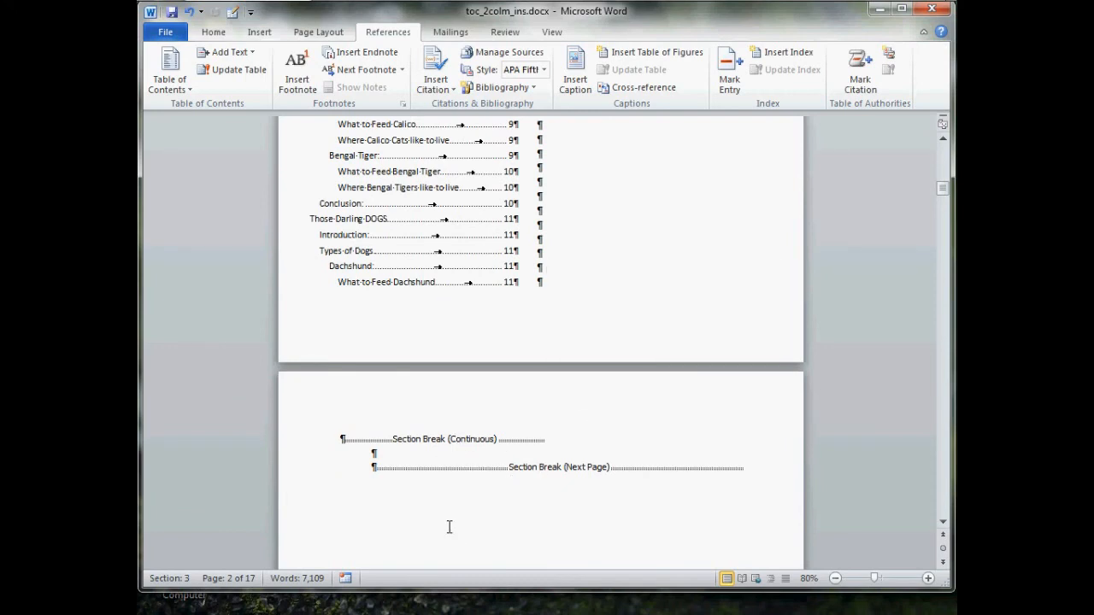
# Delete six of the blank paragraphs after the last table of contents entry in the second column.
pyautogui.scroll(4, 578, 379)
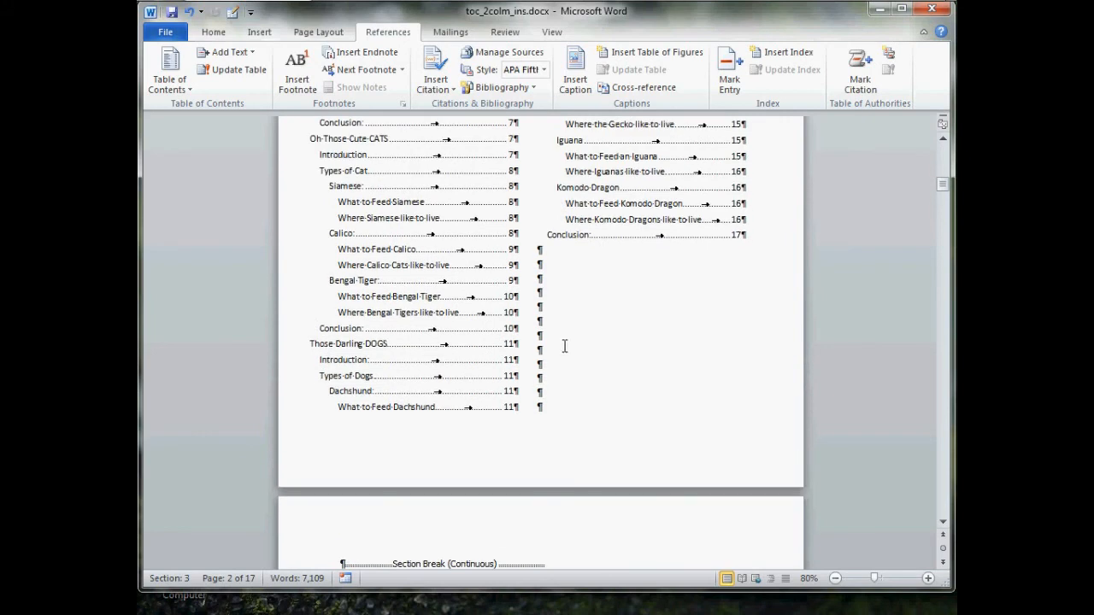
pyautogui.moveTo(540, 275); pyautogui.dragTo(562, 353)
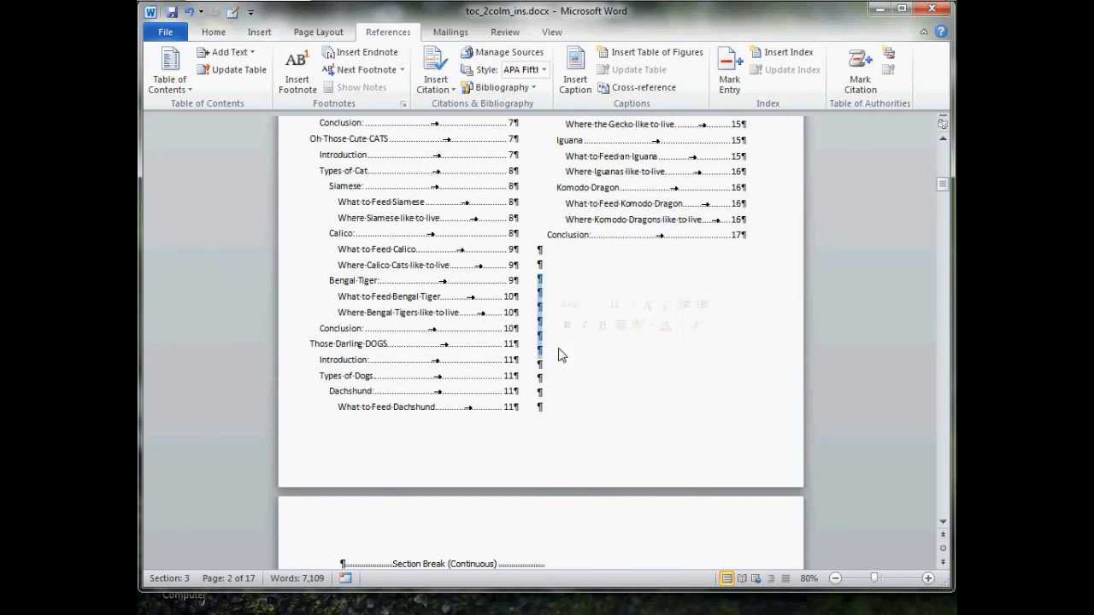
pyautogui.press('Delete')
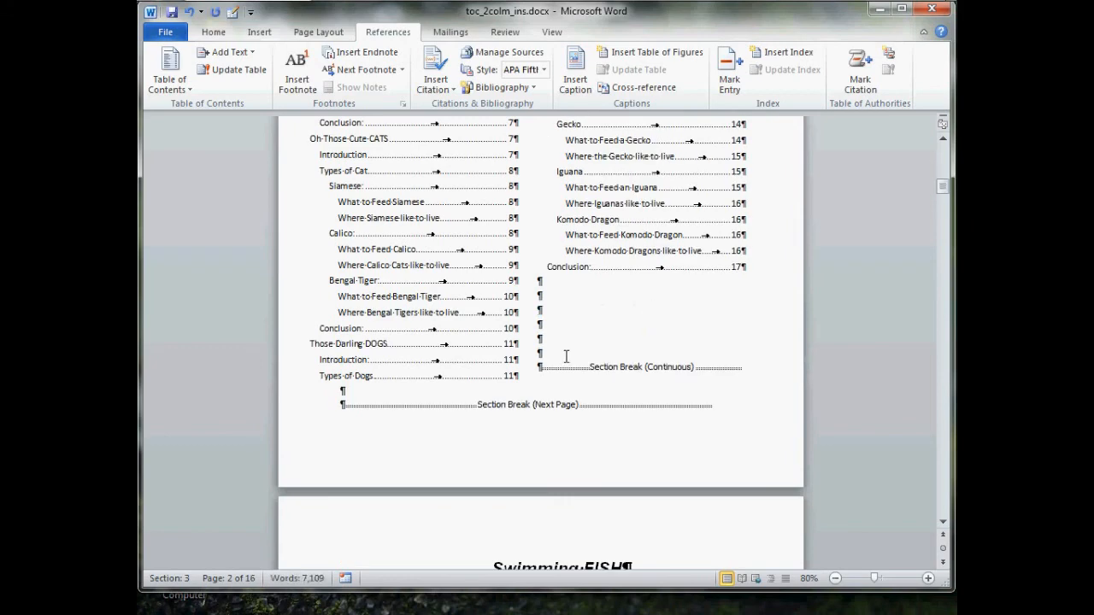
# Zoom out to 50% and hide the paragraph marks and section break markers.
pyautogui.click(835, 579)
pyautogui.click(835, 579)
pyautogui.click(835, 579)
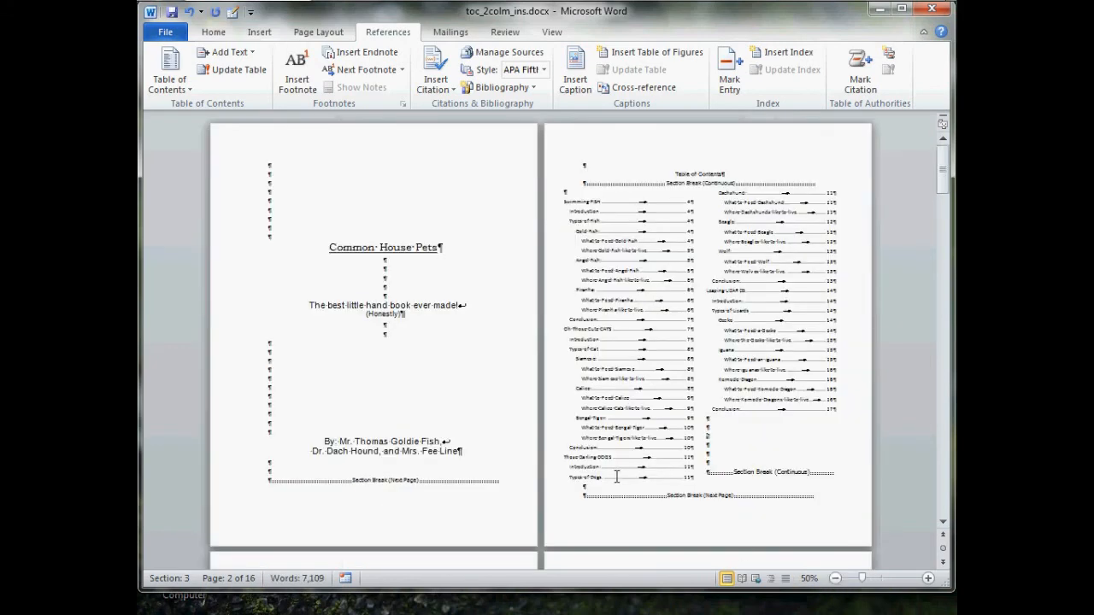
pyautogui.hotkey('ctrl', 'shift', '8')
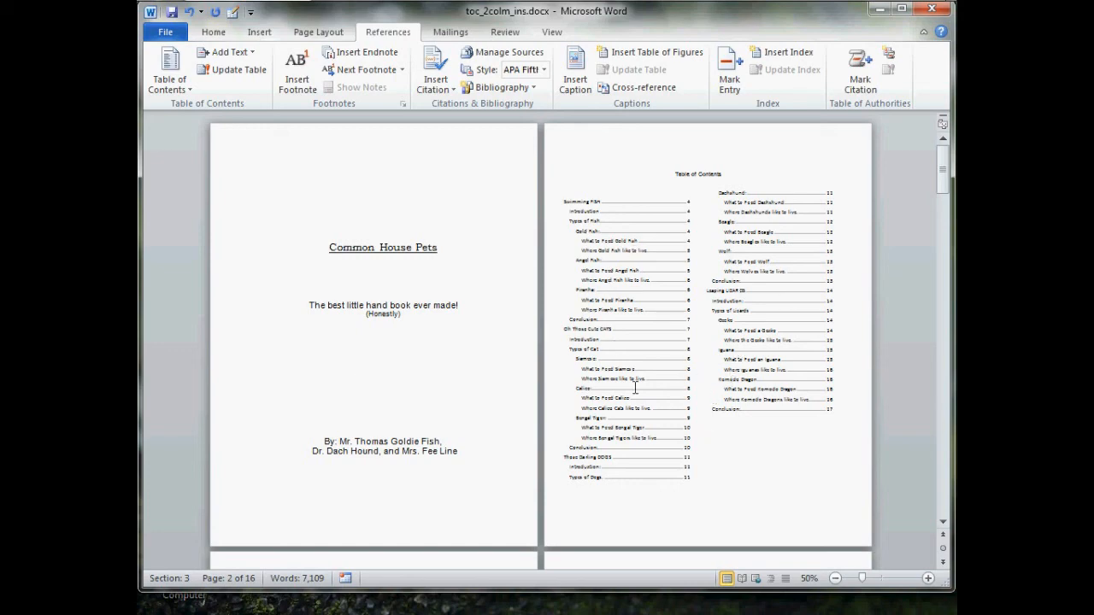
# Review the layout of the cover, the two-column table of contents and the first body pages.
pyautogui.scroll(-1, 633, 404)
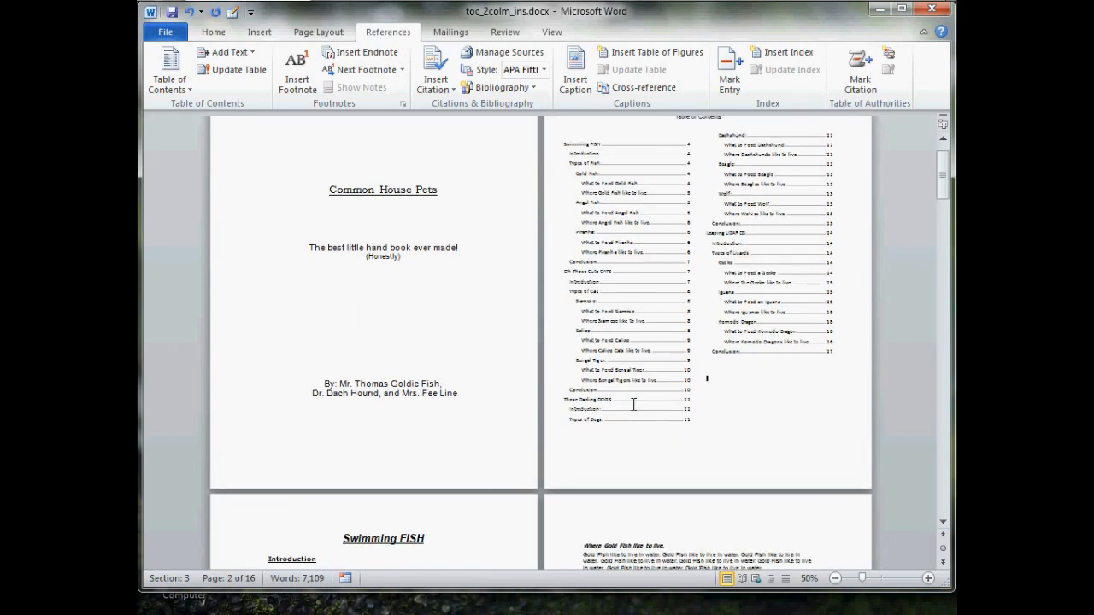
pyautogui.scroll(-3, 634, 405)
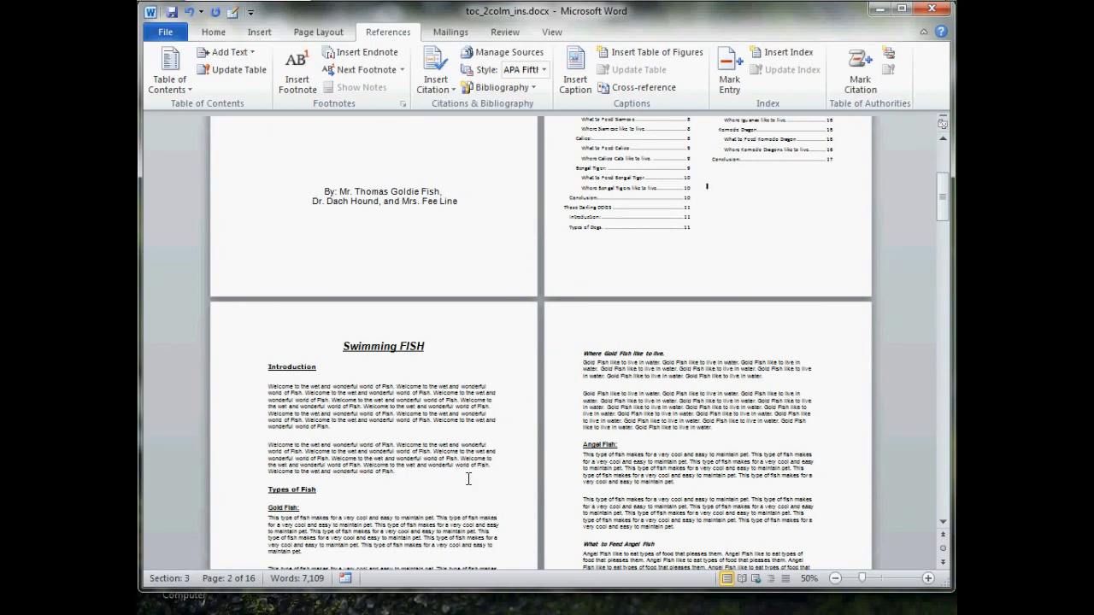
pyautogui.scroll(4, 657, 423)
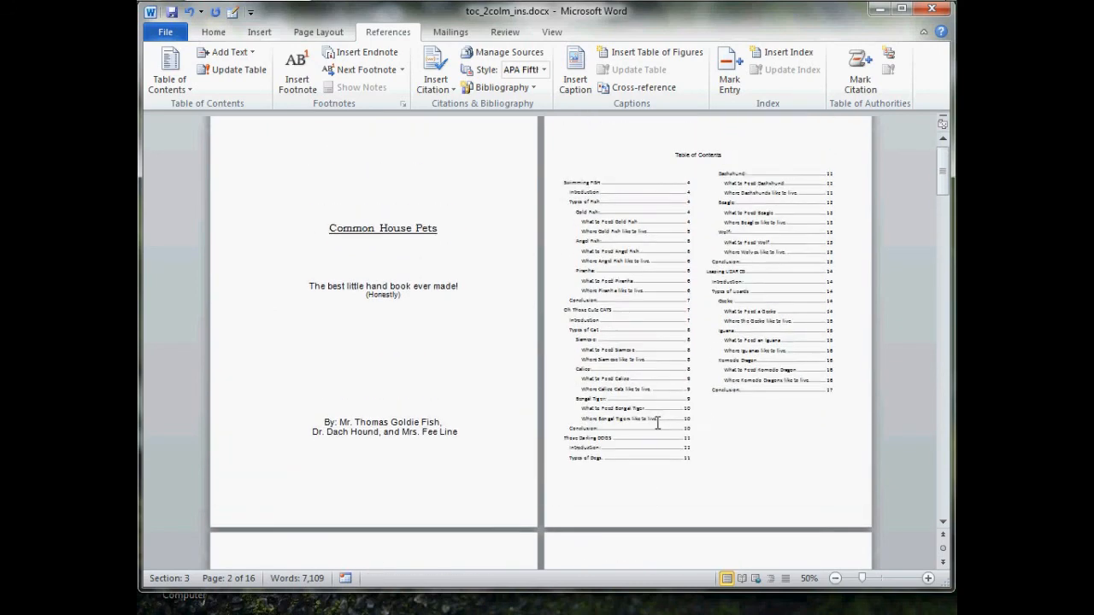
pyautogui.scroll(1, 657, 424)
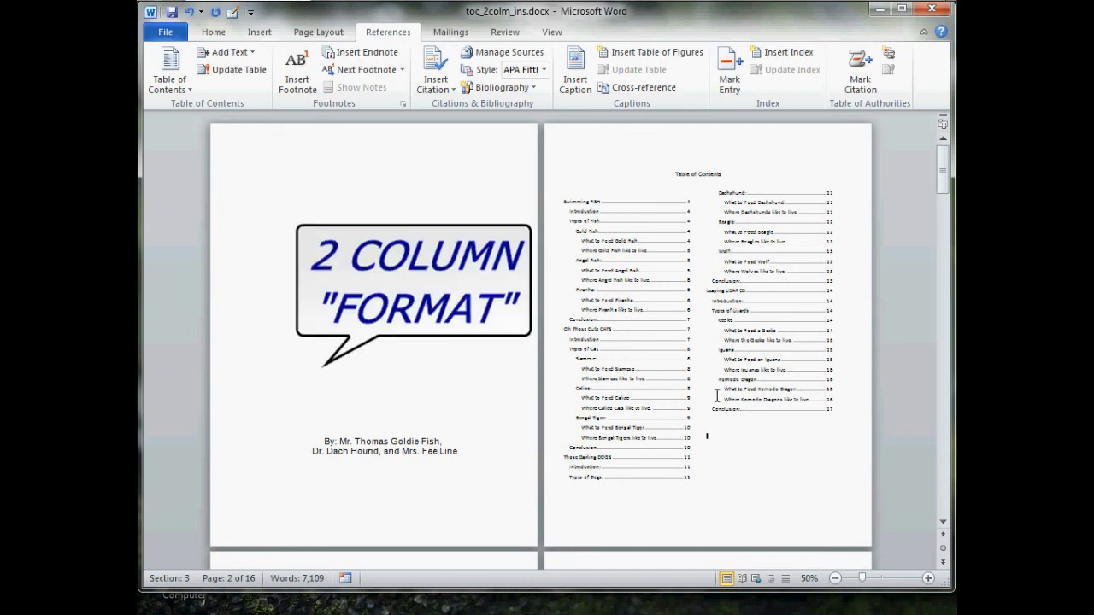
# Move the cursor from the table of contents entries up into the title section above them.
pyautogui.click(630, 272)
pyautogui.press('Up')
pyautogui.press('Up')
pyautogui.press('Up')
pyautogui.press('Up')
pyautogui.press('Up')
pyautogui.press('Up')
pyautogui.press('Up')
pyautogui.press('Up')
pyautogui.press('Up')
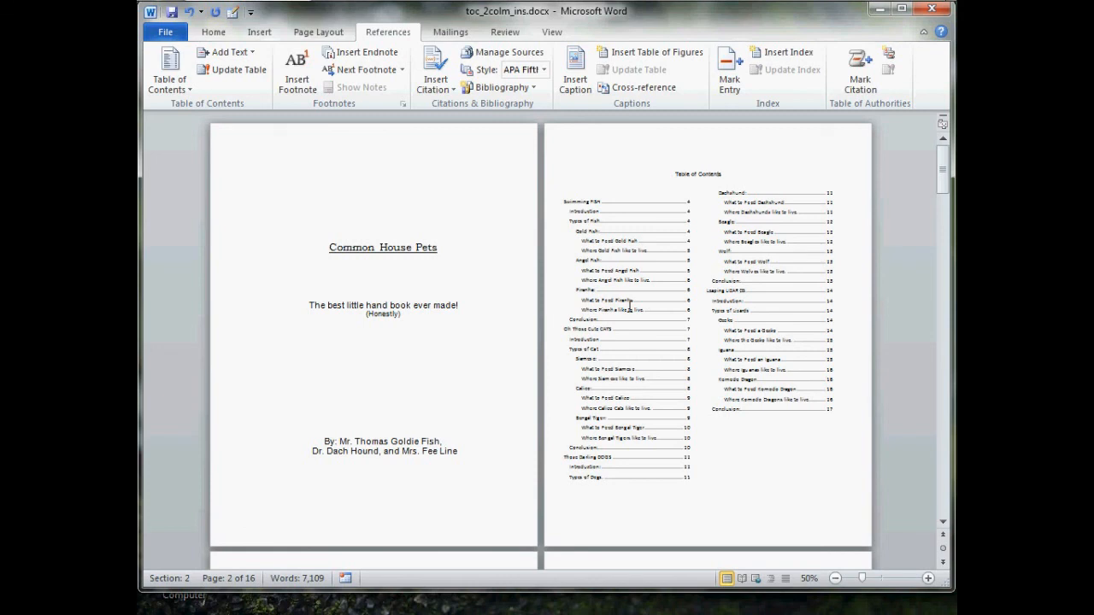